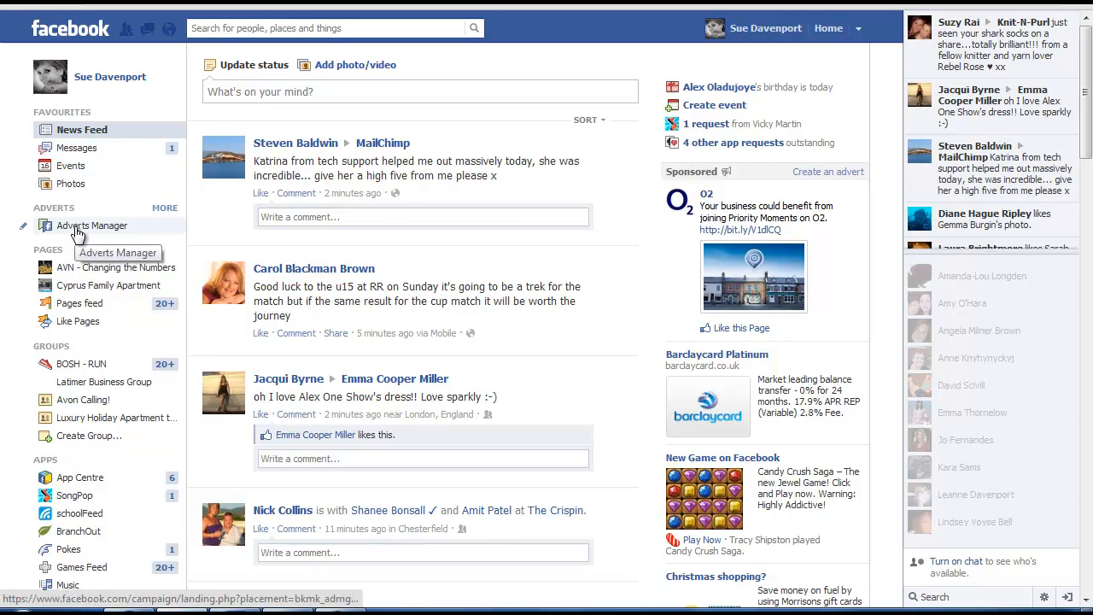
- Create a new advert from Adverts Manager with the destination bit.ly/CalcuttMatthewsWebinar, copied from the Word campaign document
{"action": "left_click", "coordinate": [77, 229]}
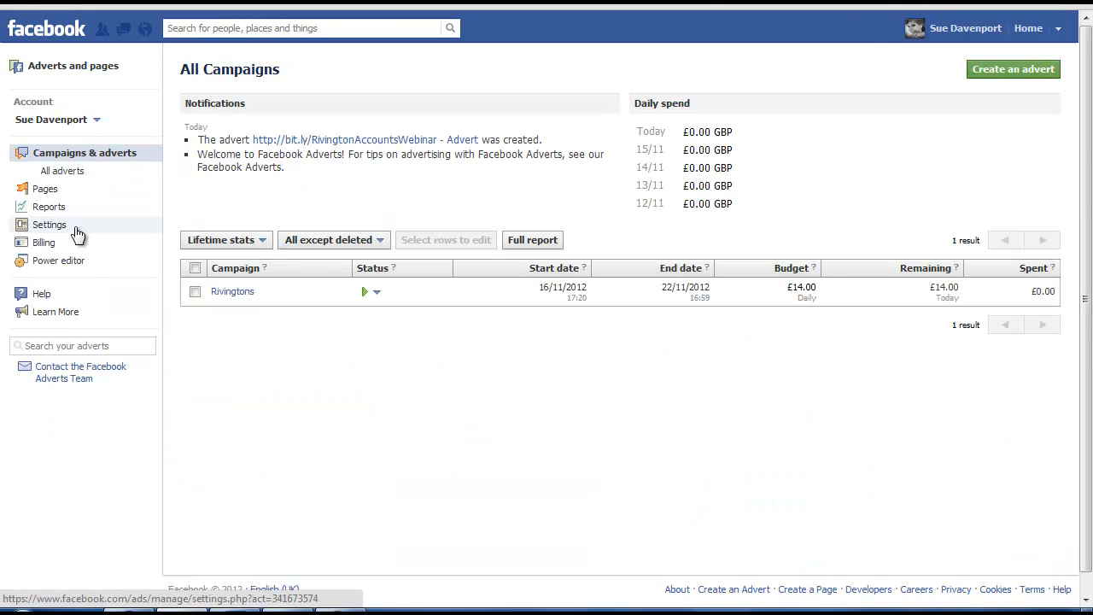
{"action": "left_click", "coordinate": [1007, 73]}
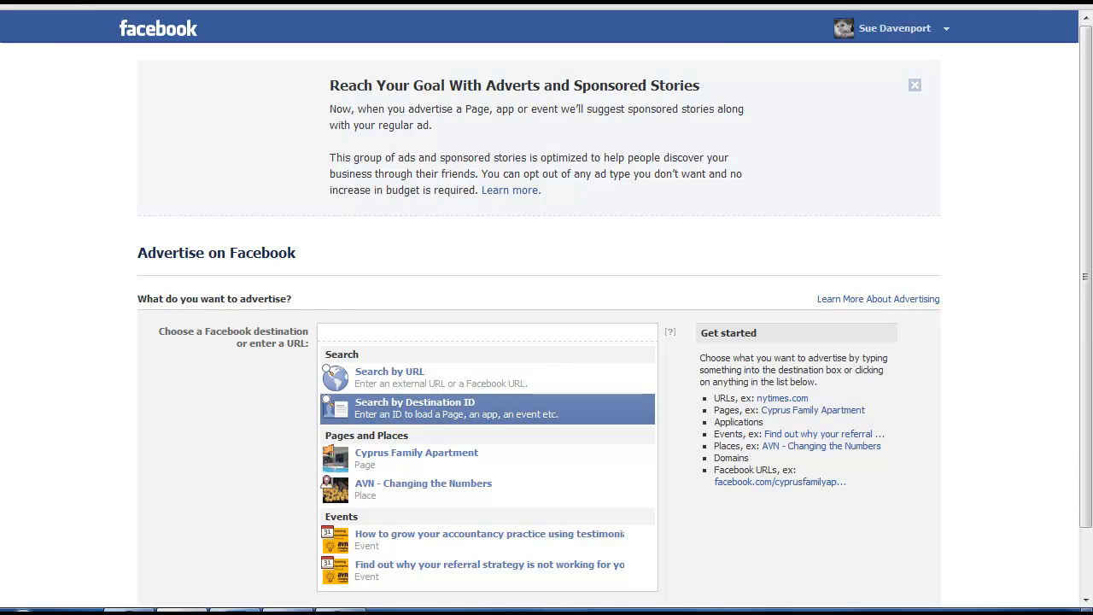
{"action": "left_click", "coordinate": [232, 611]}
{"action": "left_click_drag", "start_coordinate": [626, 231], "coordinate": [448, 231]}
{"action": "key", "text": "ctrl+c"}
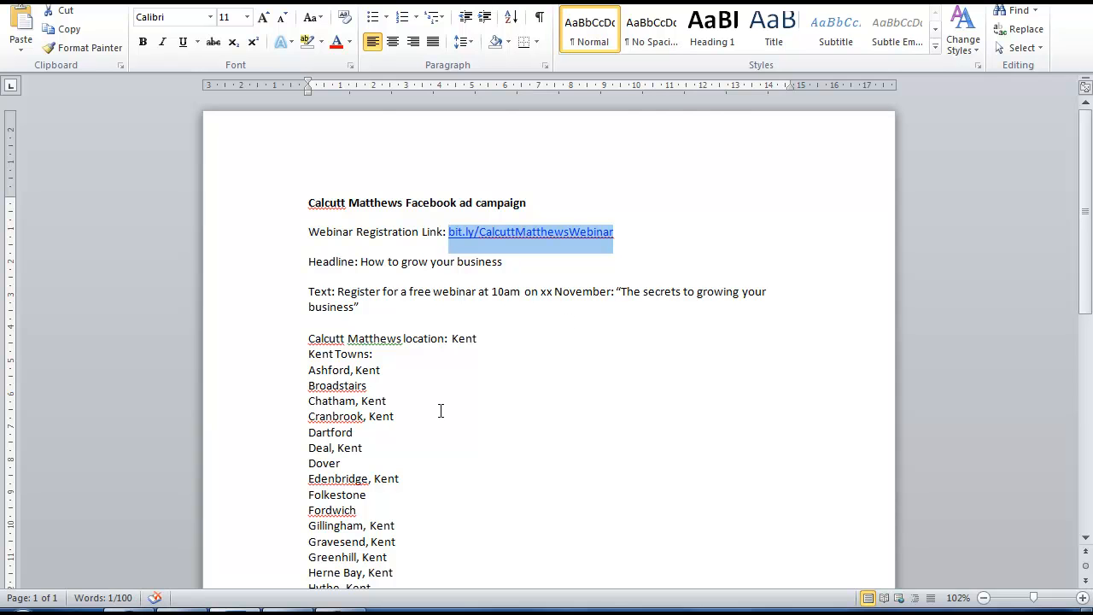
{"action": "left_click", "coordinate": [182, 611]}
{"action": "key", "text": "ctrl+v"}
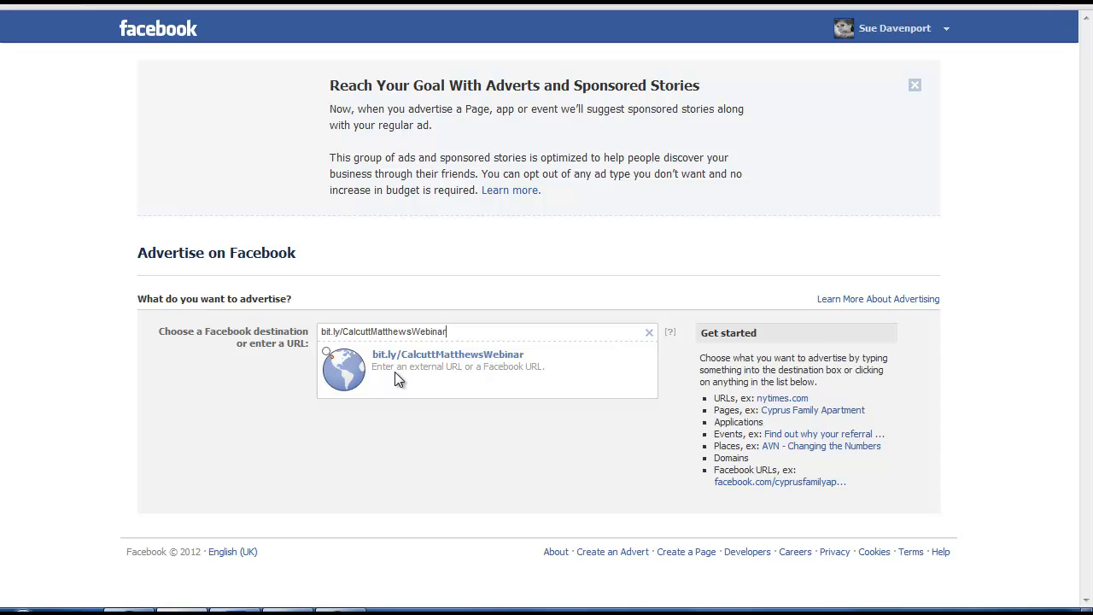
{"action": "left_click", "coordinate": [456, 396]}
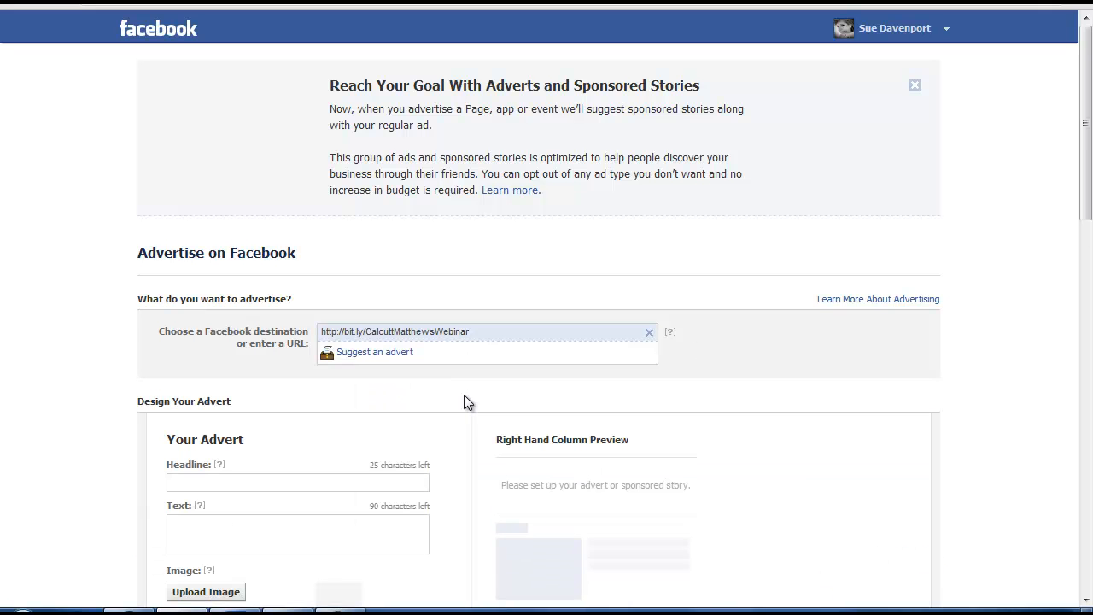
- Replace the advert's headline with 'How to grow your business', copied from the Word document
{"action": "scroll", "coordinate": [429, 383], "scroll_direction": "down", "scroll_amount": 2}
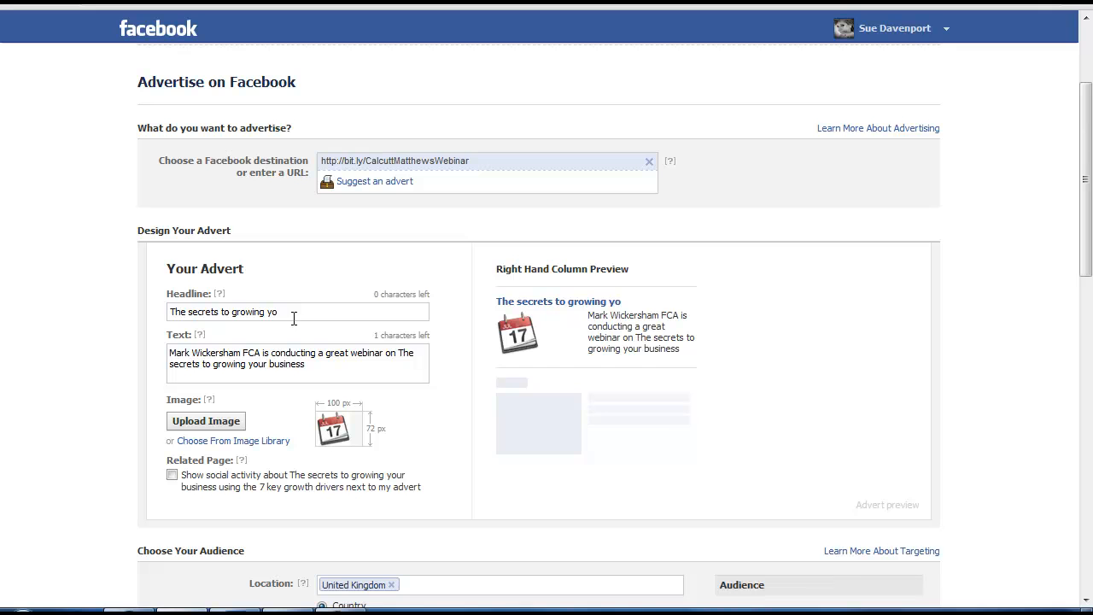
{"action": "key", "text": "alt+Tab"}
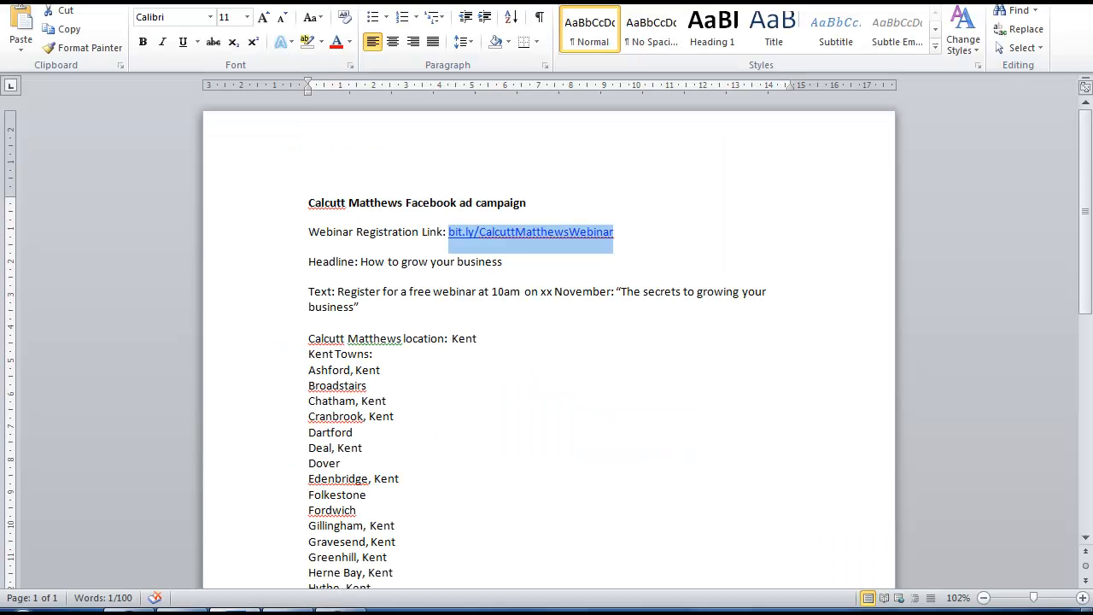
{"action": "left_click_drag", "start_coordinate": [363, 266], "coordinate": [504, 262]}
{"action": "key", "text": "ctrl+c"}
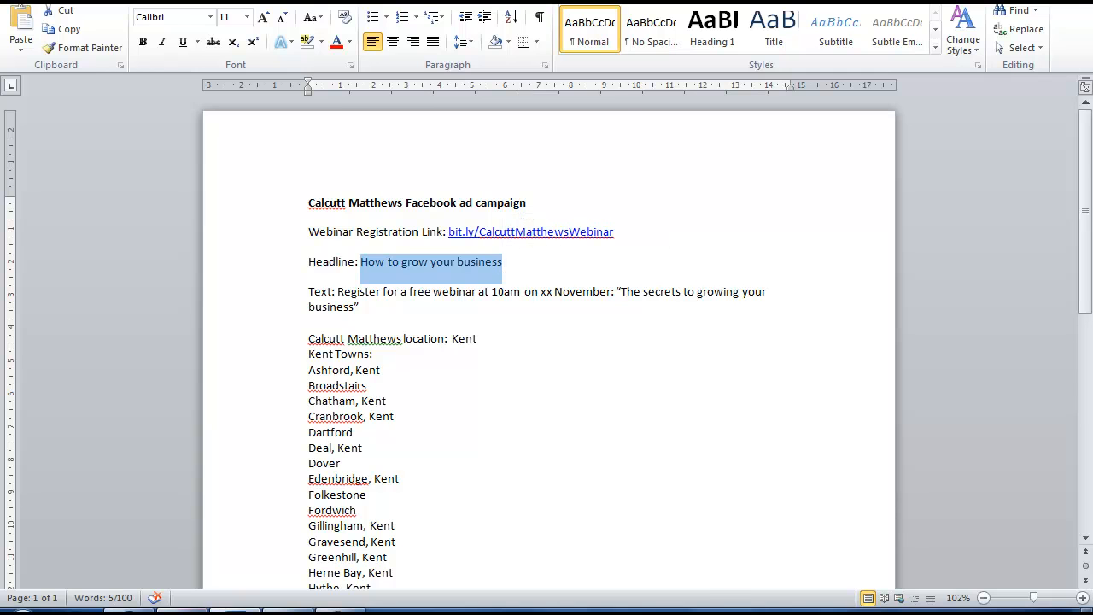
{"action": "left_click", "coordinate": [214, 602]}
{"action": "left_click_drag", "start_coordinate": [292, 320], "coordinate": [100, 308]}
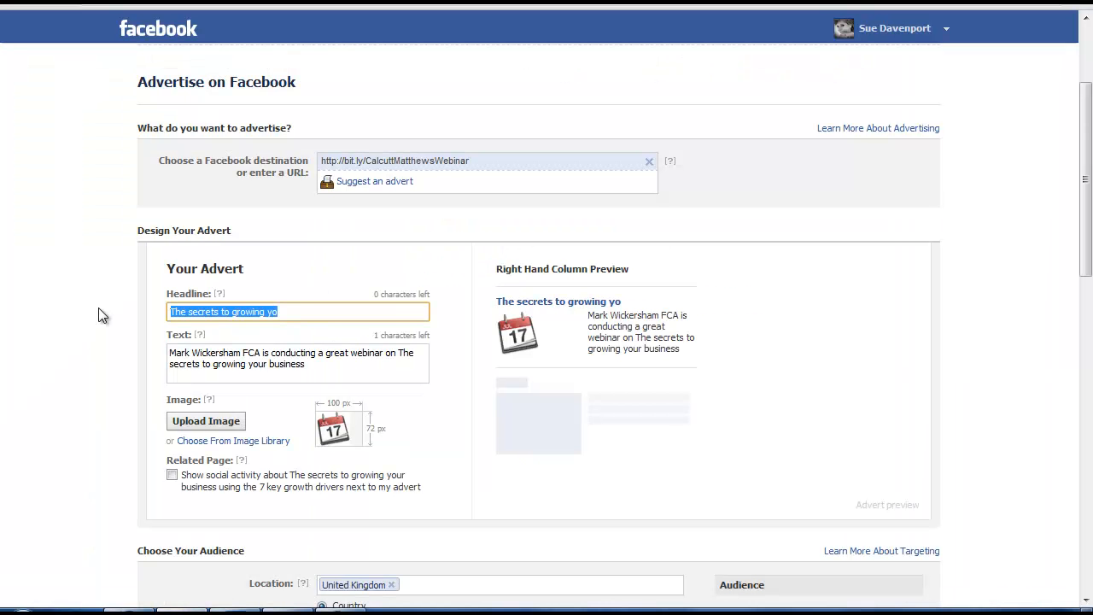
{"action": "key", "text": "ctrl+v"}
- Replace the advert text with 'Register for a free webinar at 10am on xx November: “The secrets to growing your business”' from the Word document
{"action": "left_click", "coordinate": [324, 365]}
{"action": "left_click_drag", "start_coordinate": [324, 365], "coordinate": [106, 333]}
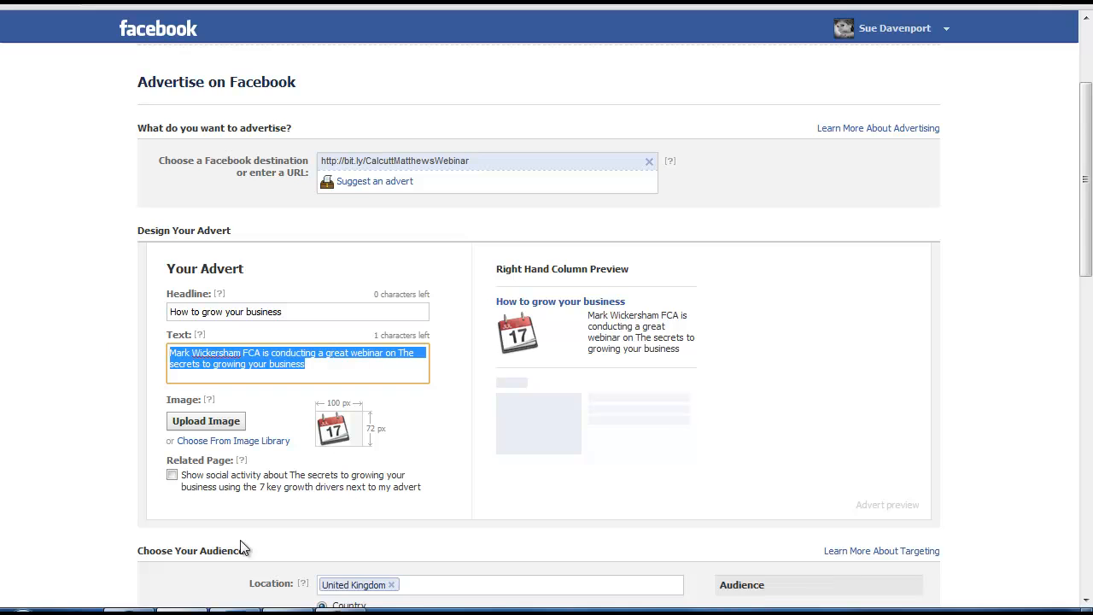
{"action": "left_click", "coordinate": [235, 605]}
{"action": "left_click_drag", "start_coordinate": [337, 291], "coordinate": [359, 306]}
{"action": "key", "text": "ctrl+c"}
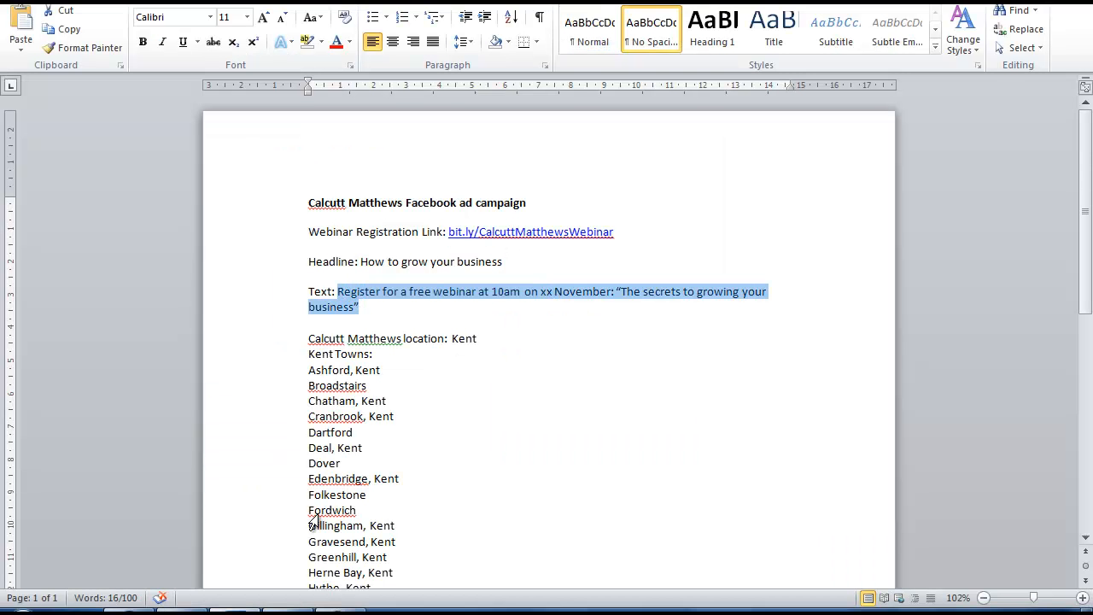
{"action": "left_click", "coordinate": [290, 610]}
{"action": "key", "text": "ctrl+v"}
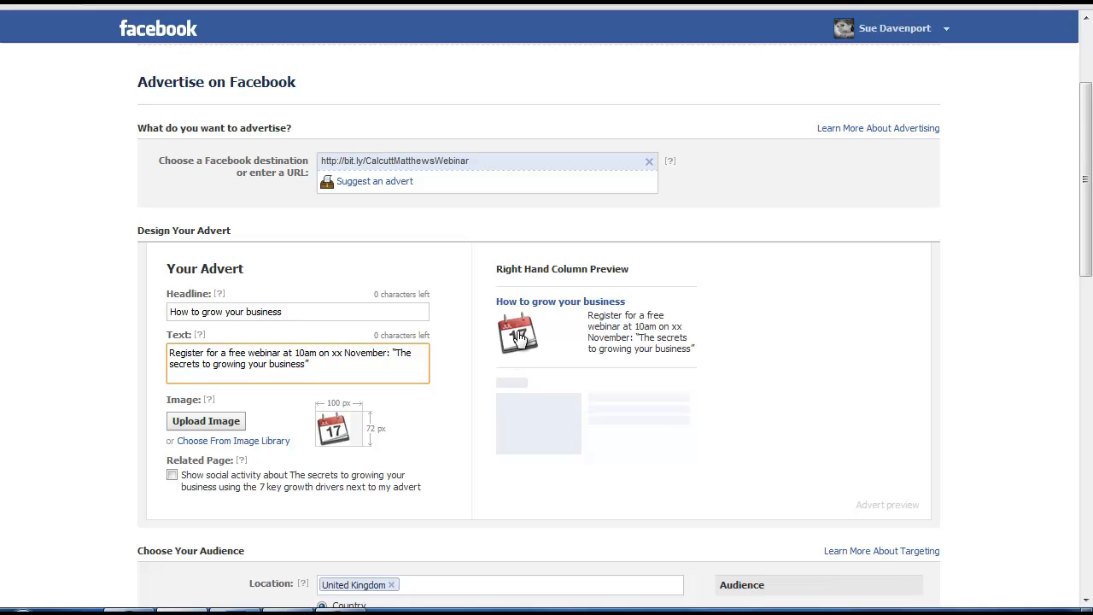
- Upload the Calcutt_webinar image file as the advert's image
{"action": "left_click", "coordinate": [214, 427]}
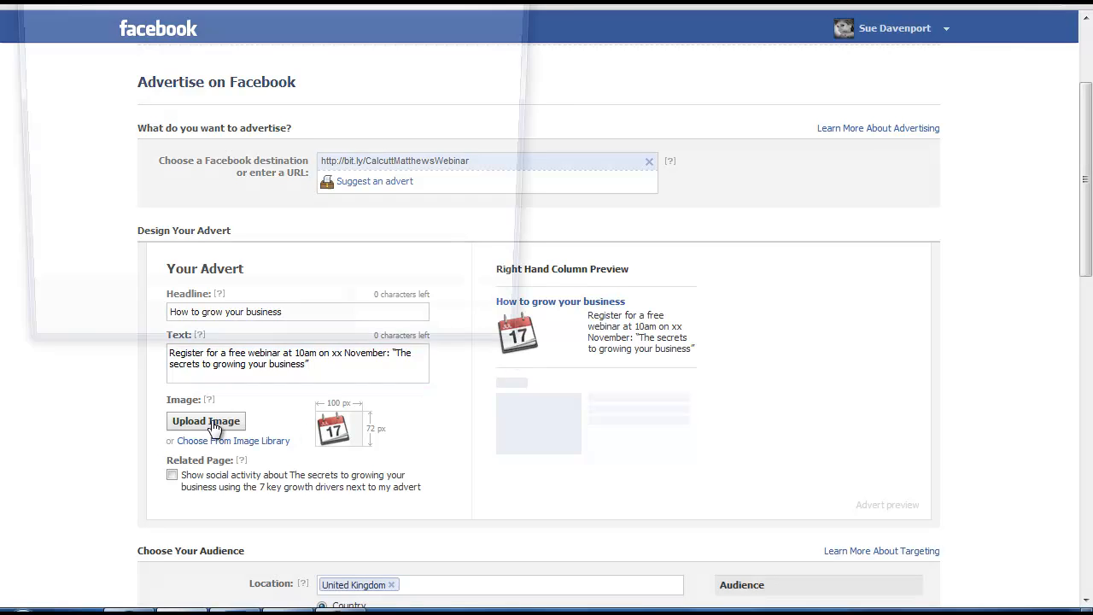
{"action": "left_click", "coordinate": [318, 61]}
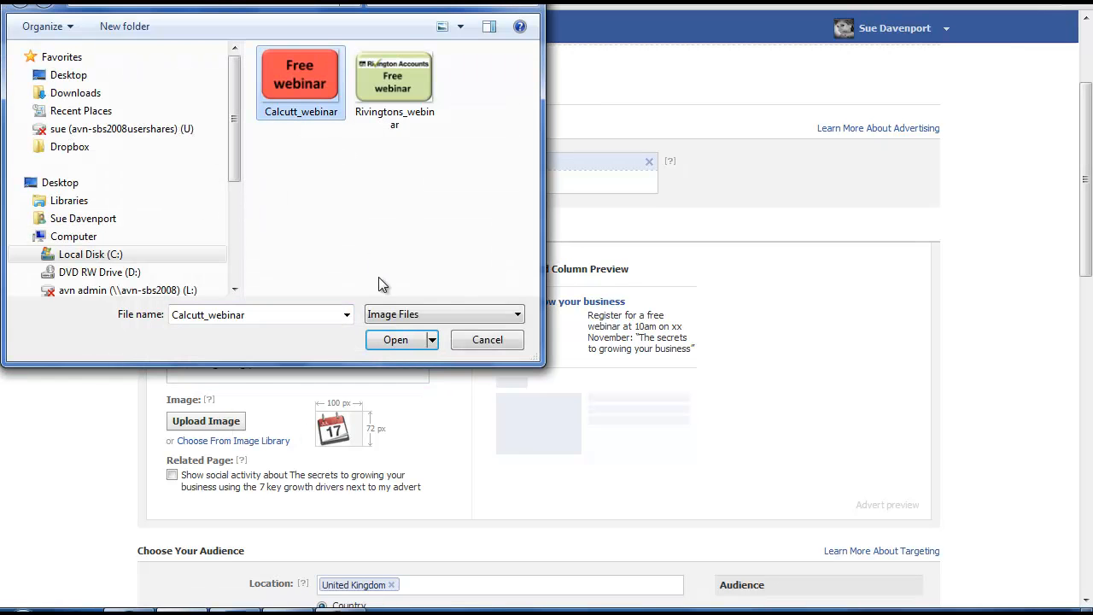
{"action": "left_click", "coordinate": [405, 340]}
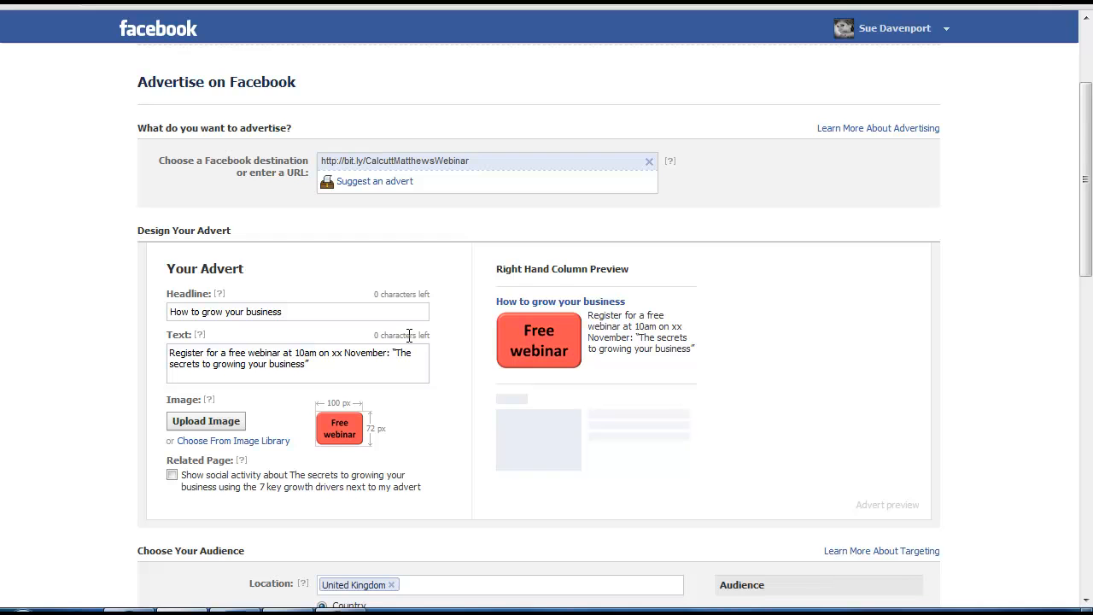
- Set the audience's location targeting within the United Kingdom to the Town/City level
{"action": "scroll", "coordinate": [440, 387], "scroll_direction": "down", "scroll_amount": 3}
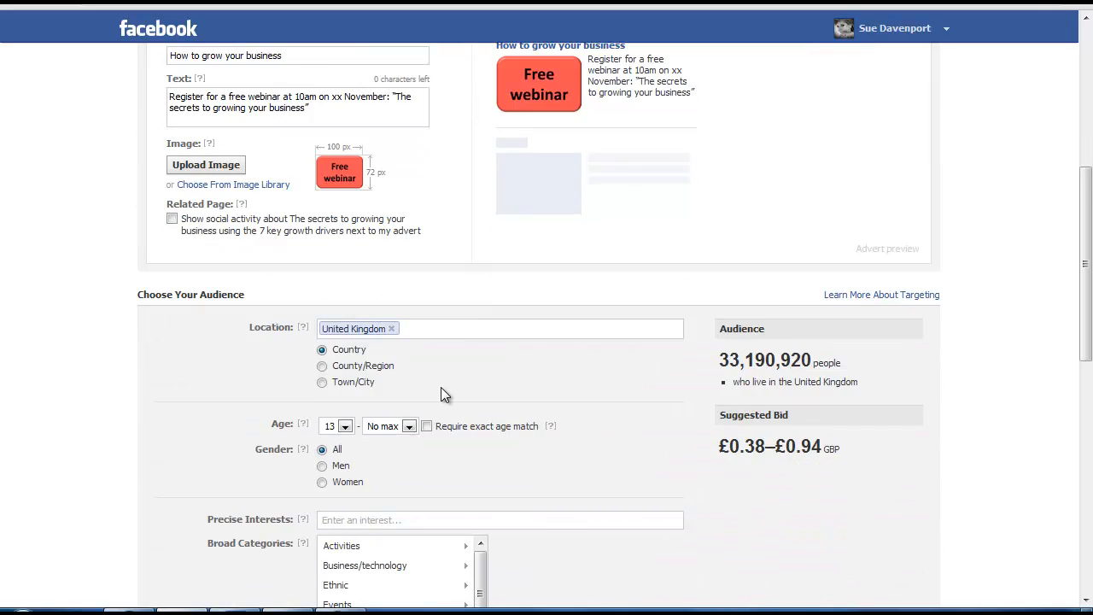
{"action": "scroll", "coordinate": [441, 394], "scroll_direction": "down", "scroll_amount": 1}
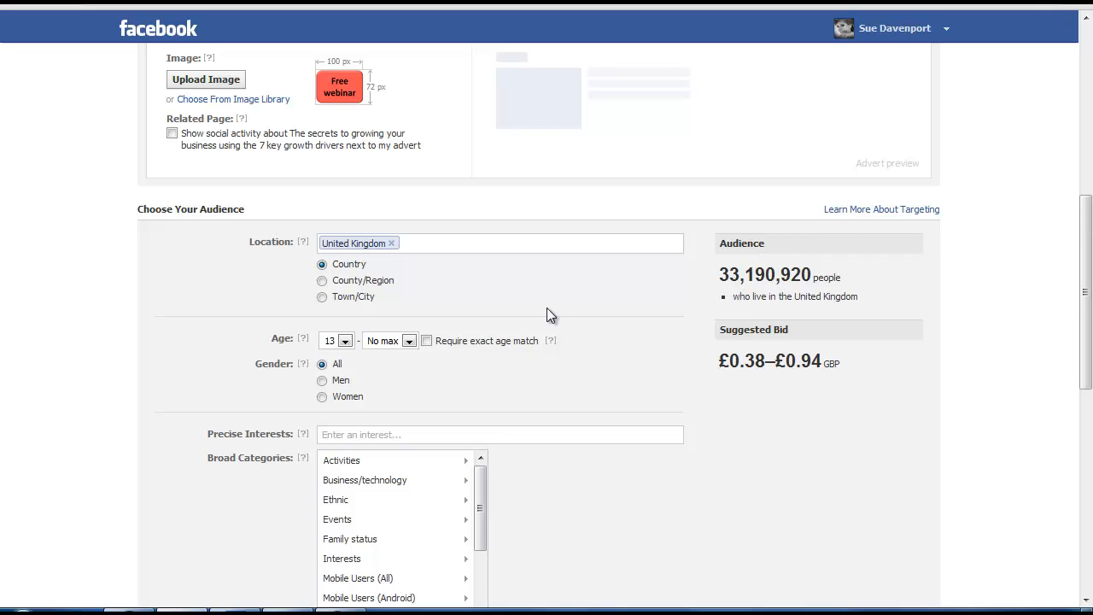
{"action": "left_click", "coordinate": [323, 297]}
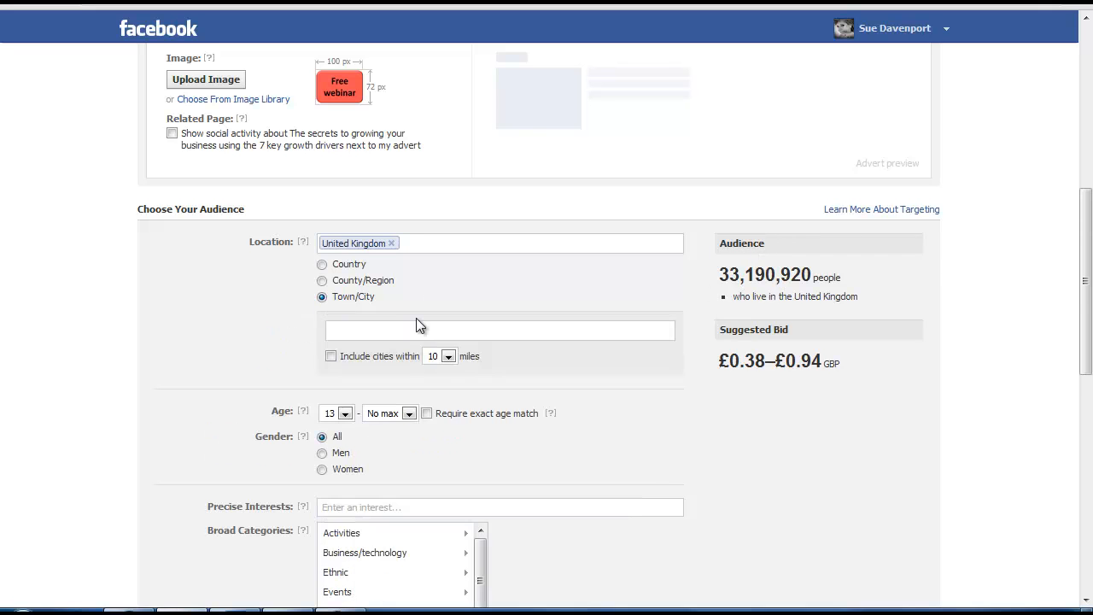
{"action": "left_click", "coordinate": [322, 280]}
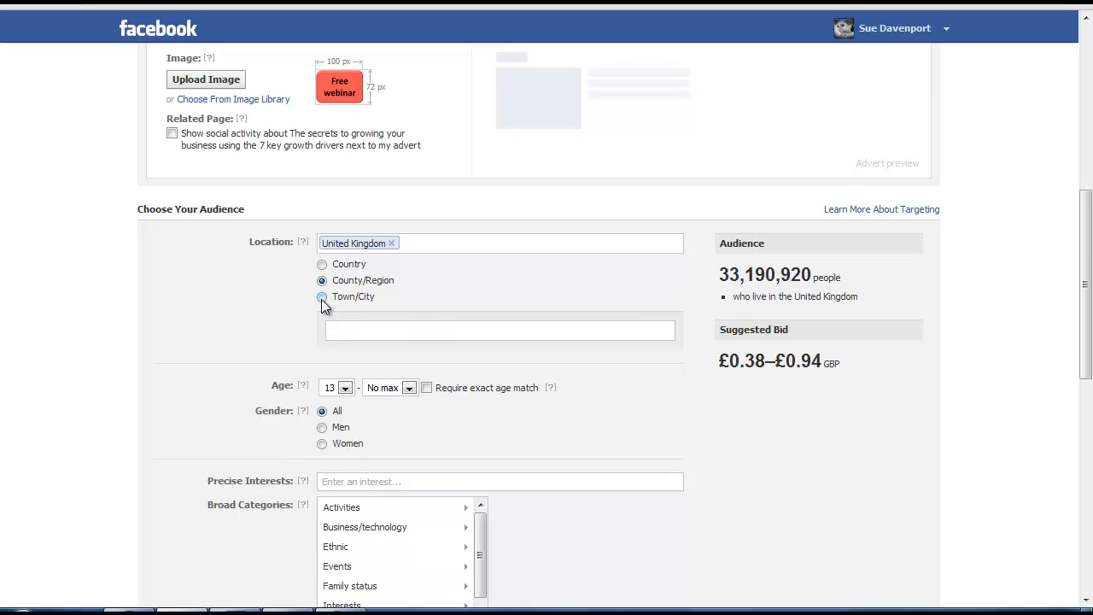
{"action": "left_click", "coordinate": [322, 297]}
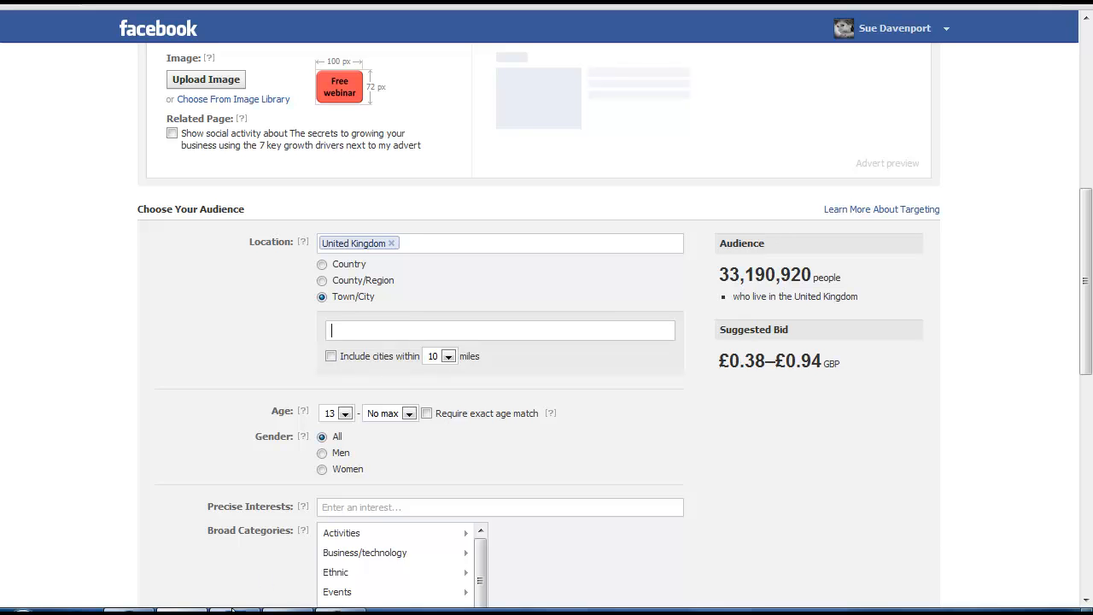
- Add Ashford, United Kingdom as a targeted town, copying its name from the Kent towns list in the Word document
{"action": "left_click", "coordinate": [235, 611]}
{"action": "scroll", "coordinate": [416, 419], "scroll_direction": "down", "scroll_amount": 2}
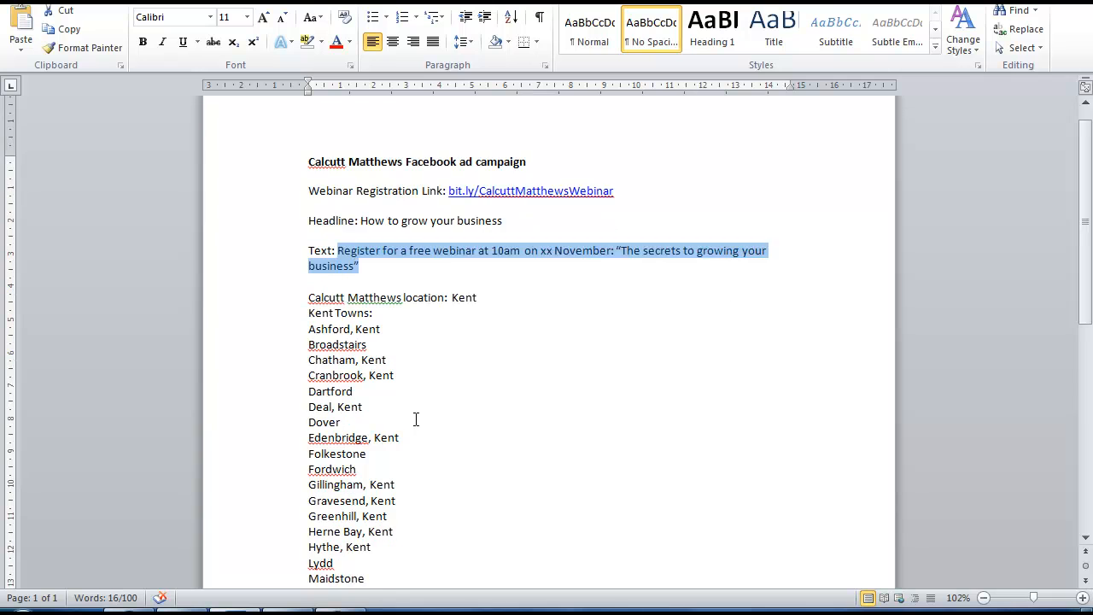
{"action": "scroll", "coordinate": [347, 288], "scroll_direction": "down", "scroll_amount": 6}
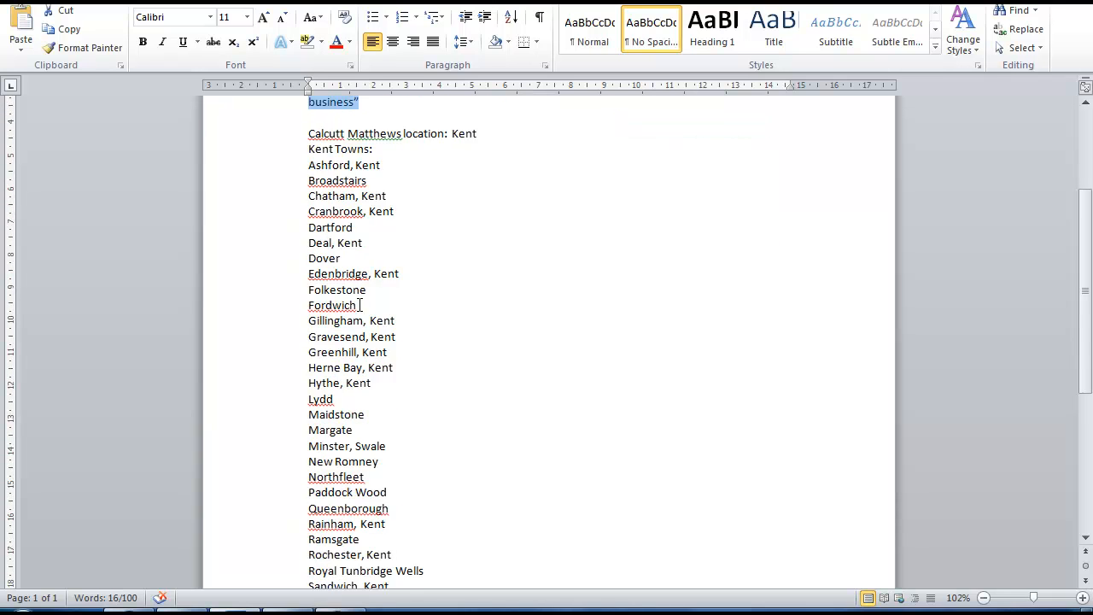
{"action": "scroll", "coordinate": [360, 305], "scroll_direction": "up", "scroll_amount": 5}
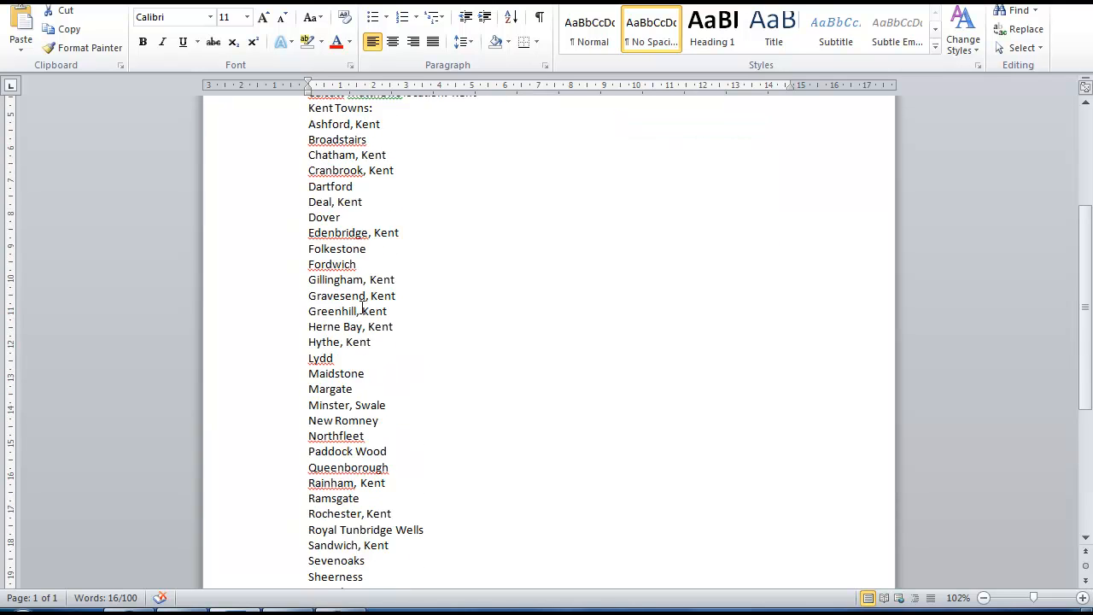
{"action": "left_click", "coordinate": [307, 193]}
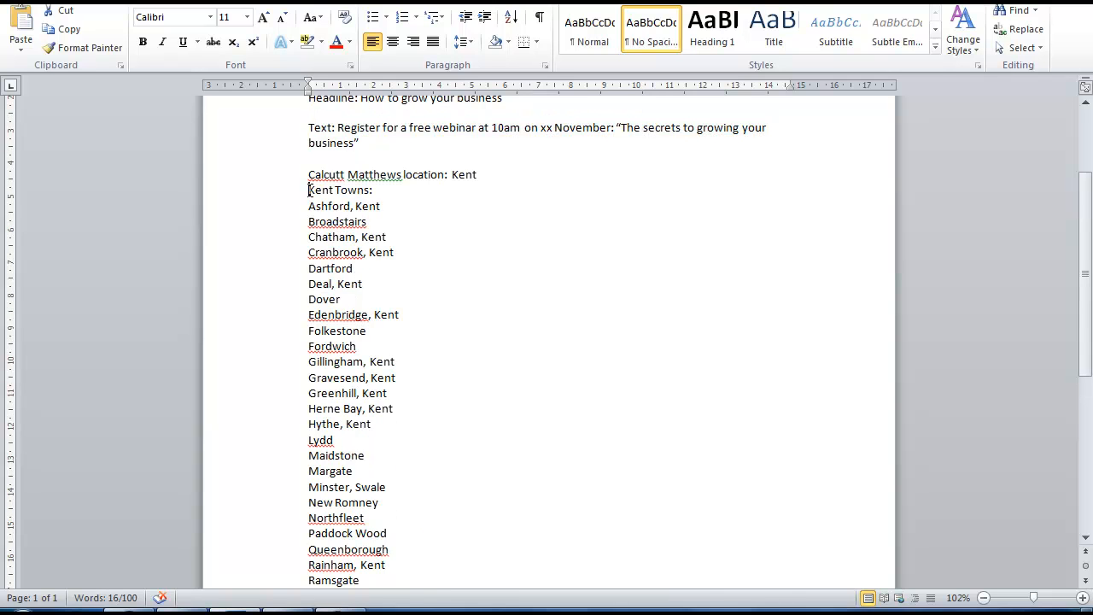
{"action": "left_click_drag", "start_coordinate": [308, 206], "coordinate": [351, 208]}
{"action": "left_click", "coordinate": [203, 610]}
{"action": "key", "text": "ctrl+v"}
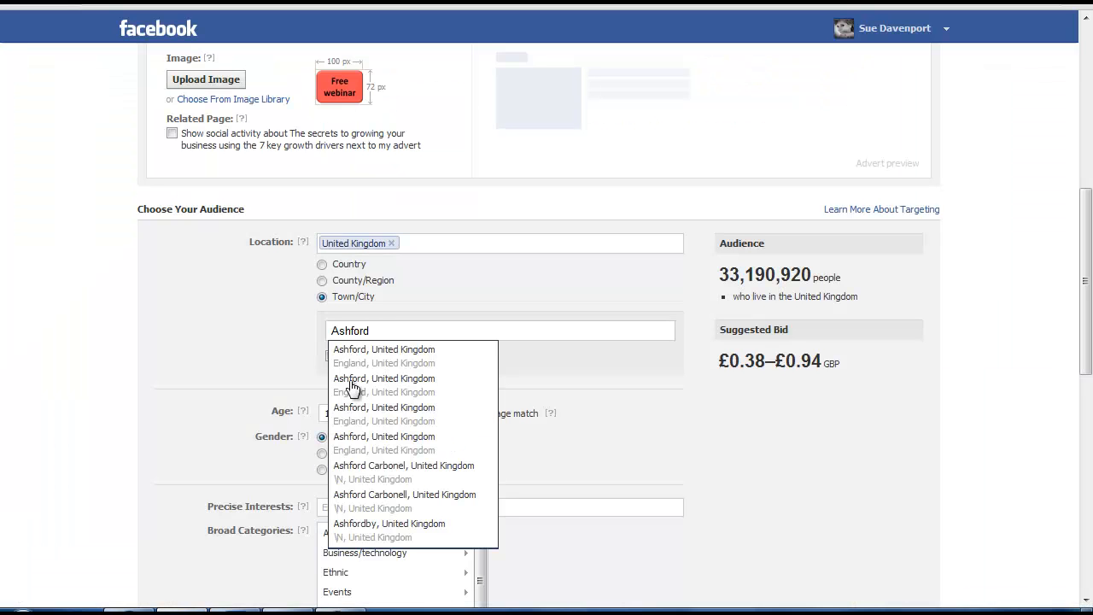
{"action": "left_click", "coordinate": [362, 355]}
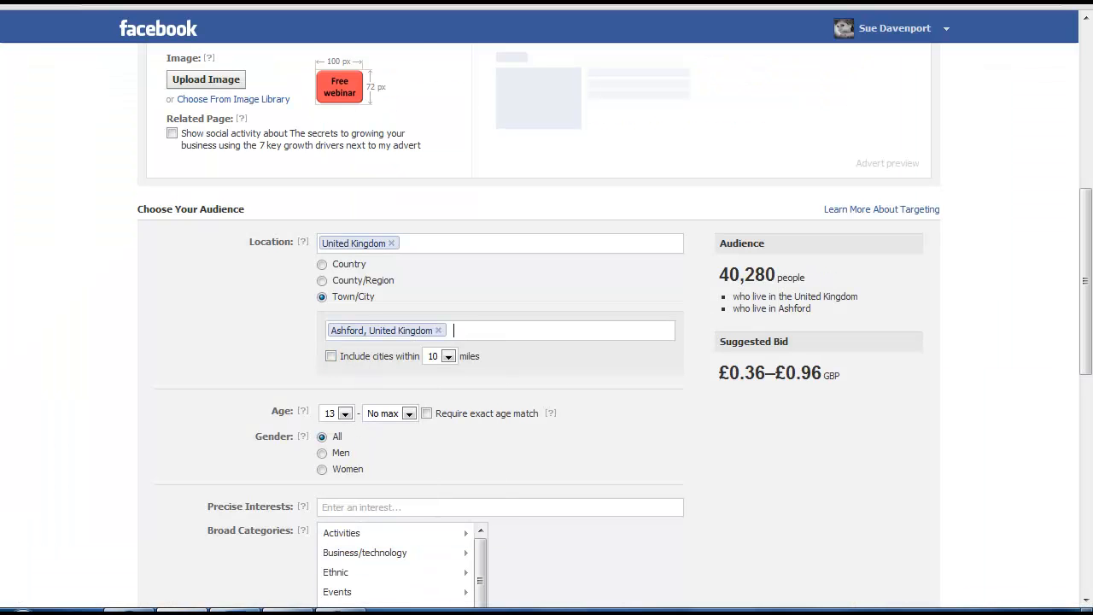
- Switch to the Word document and select Broadstairs in the Kent towns list for copying
{"action": "left_click", "coordinate": [243, 609]}
{"action": "left_click_drag", "start_coordinate": [309, 221], "coordinate": [369, 225]}
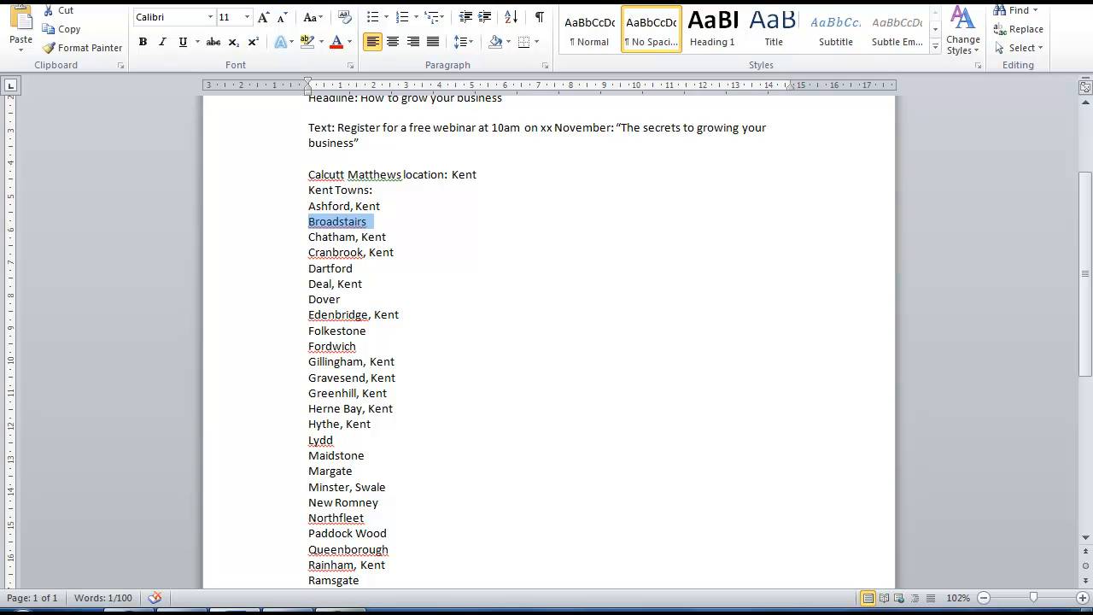
{"action": "left_click", "coordinate": [339, 610]}
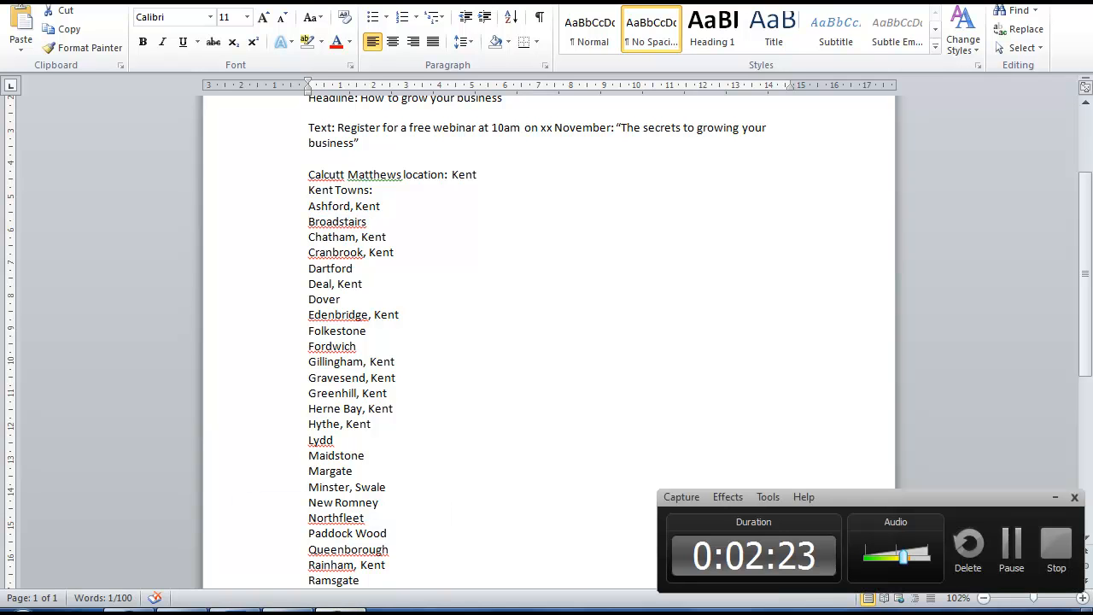
{"action": "left_click", "coordinate": [1012, 544]}
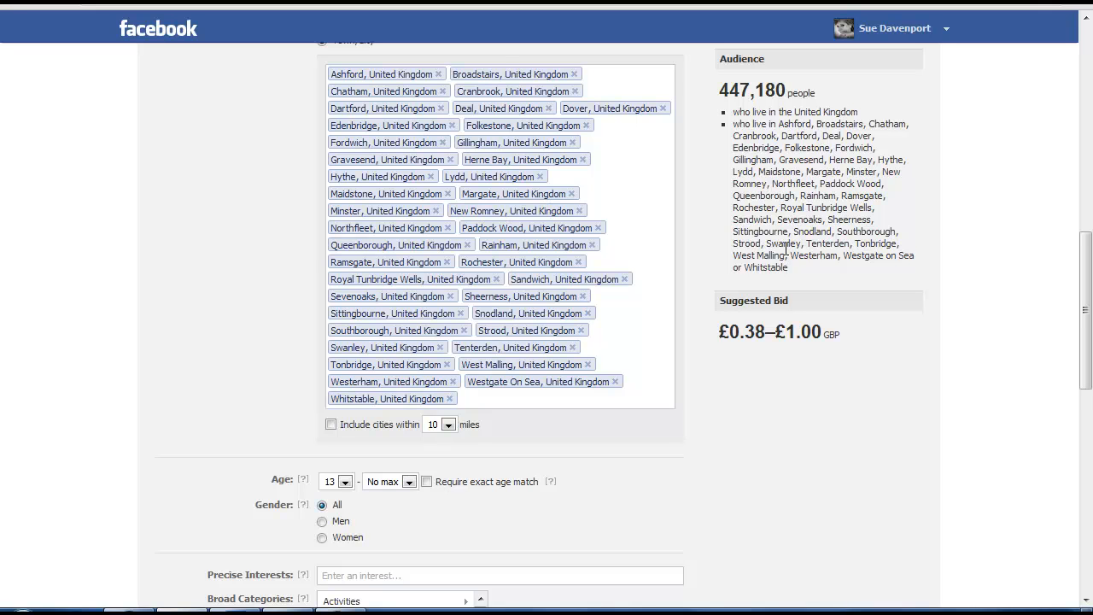
- Limit the advert's audience to ages 21 to 64
{"action": "left_click", "coordinate": [346, 482]}
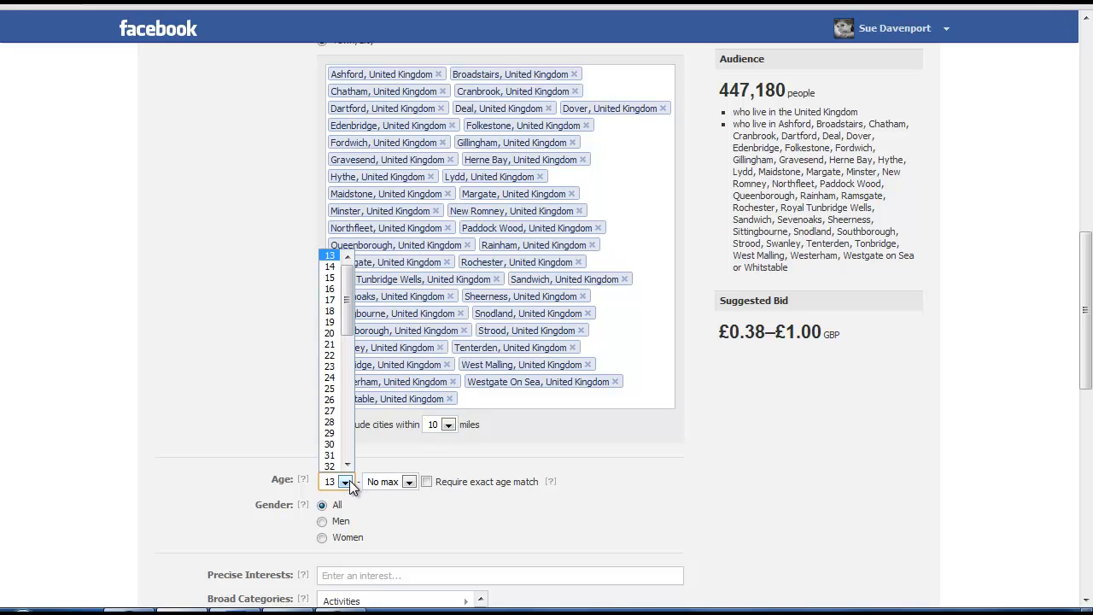
{"action": "left_click", "coordinate": [331, 344]}
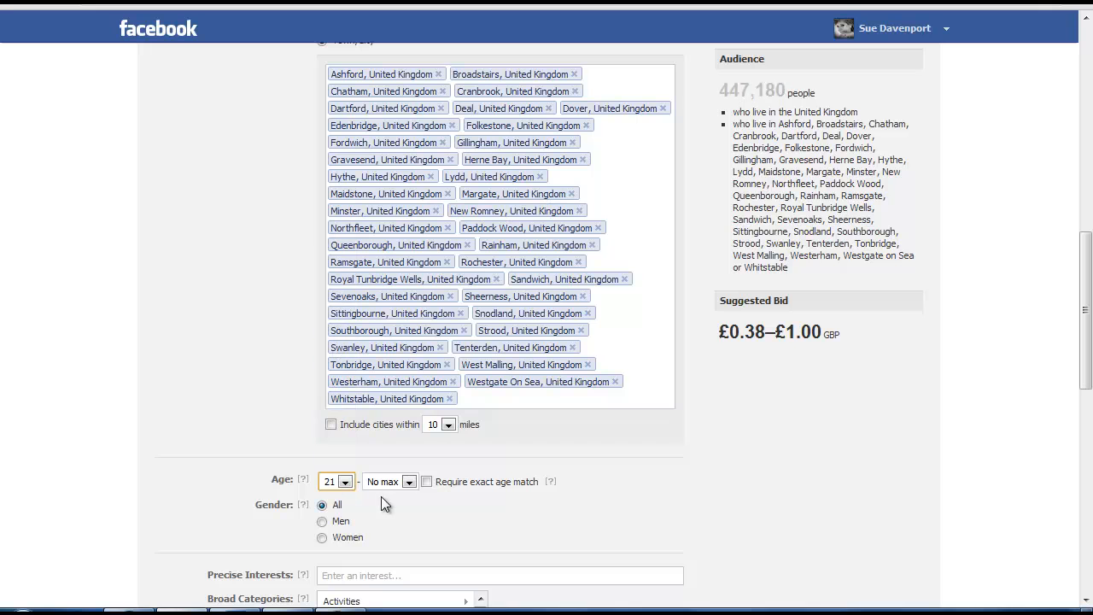
{"action": "left_click", "coordinate": [409, 481]}
{"action": "left_click", "coordinate": [391, 453]}
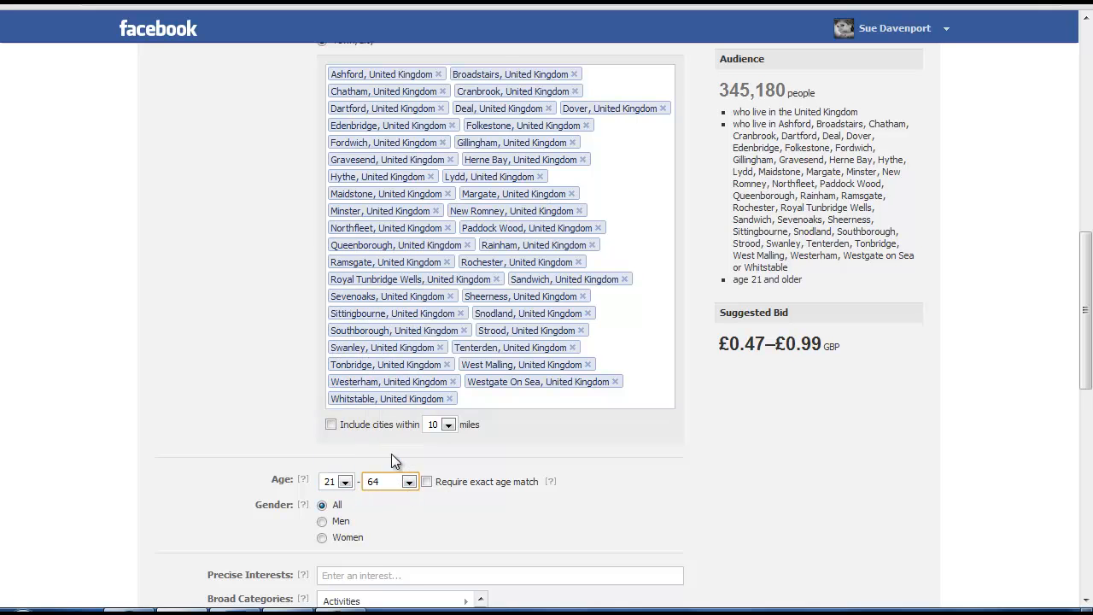
- Narrow the advert's audience to small business owners within the Business/technology broad category
{"action": "left_click", "coordinate": [1086, 601]}
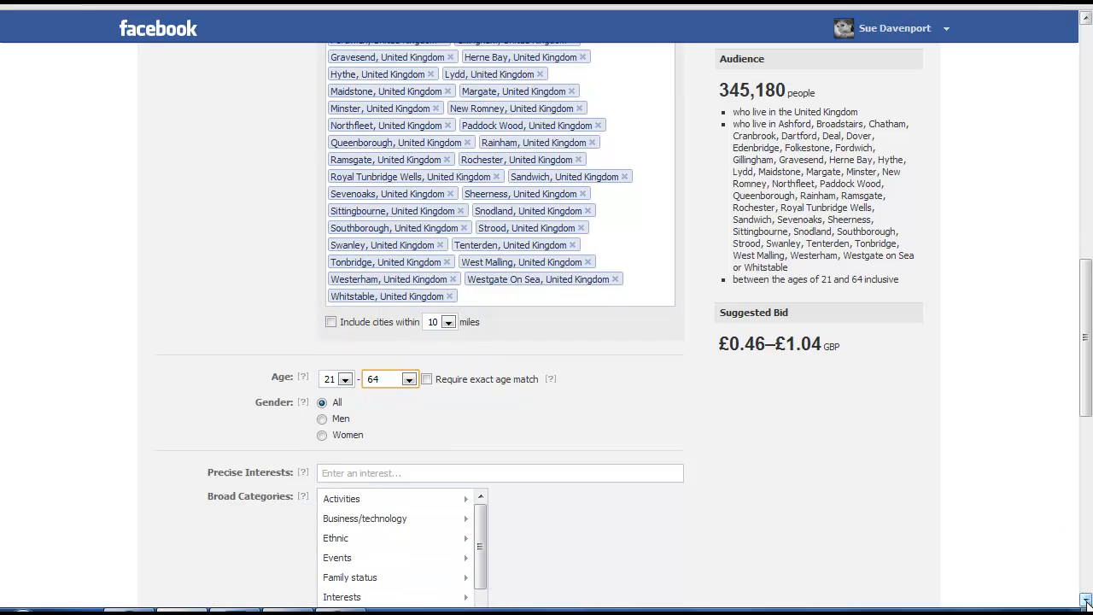
{"action": "left_click", "coordinate": [1086, 601]}
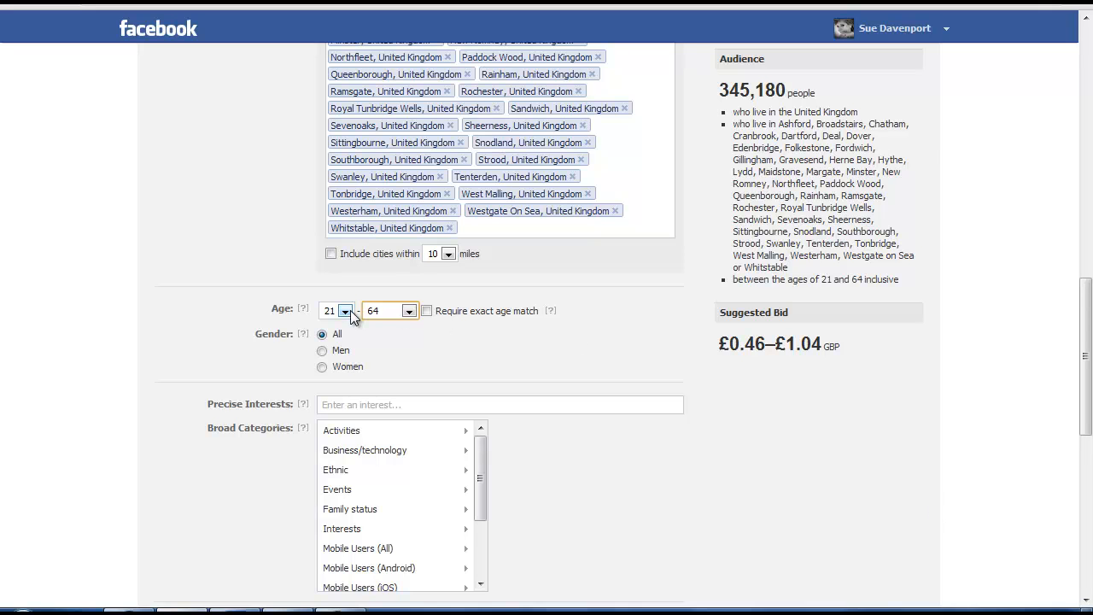
{"action": "left_click", "coordinate": [397, 457]}
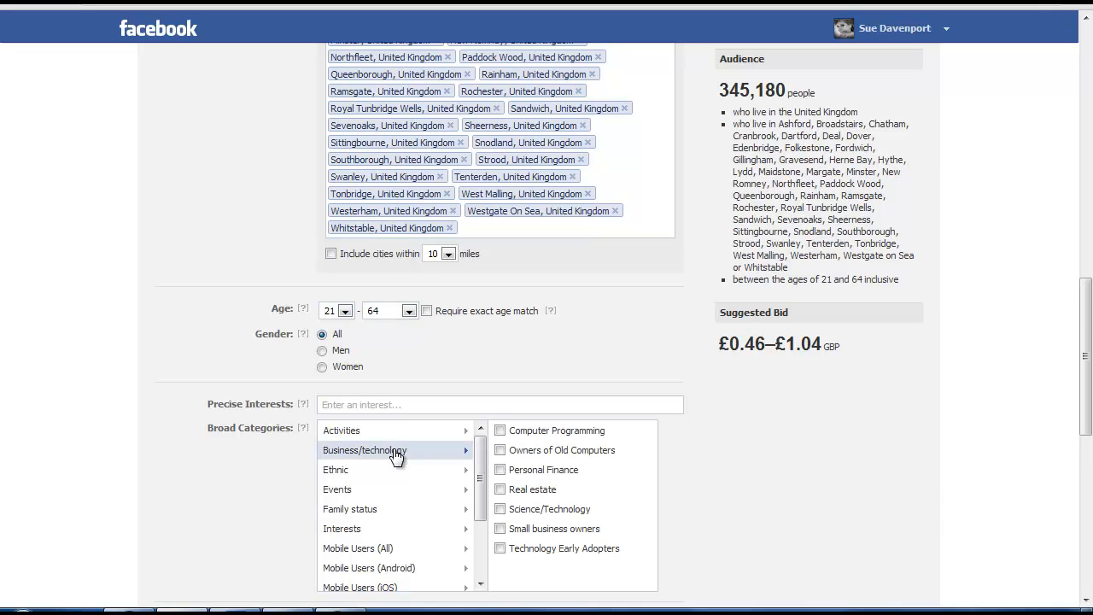
{"action": "left_click", "coordinate": [499, 528]}
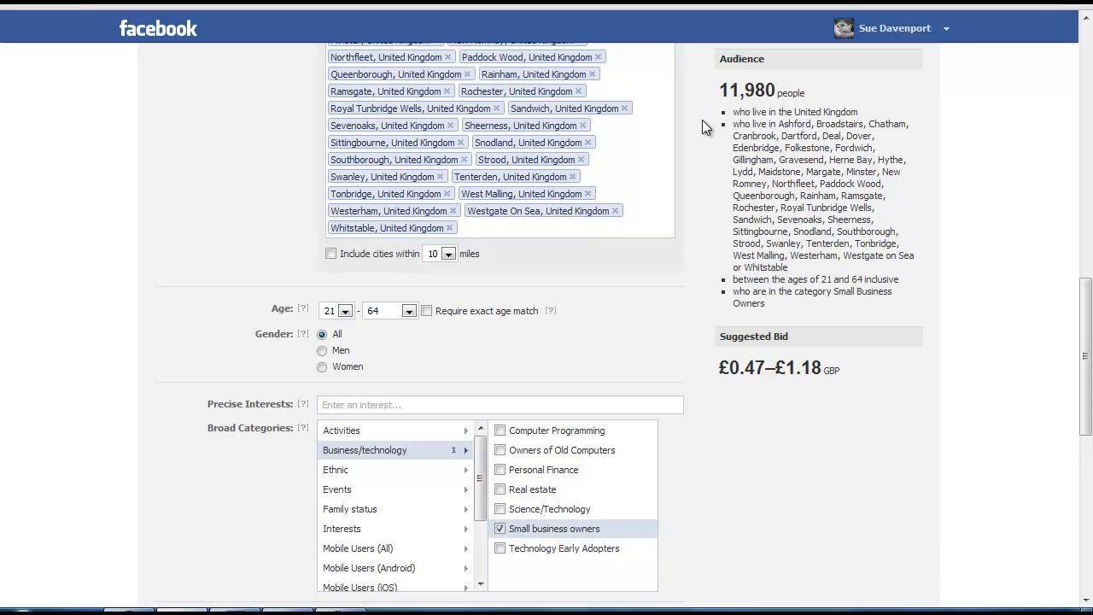
- Name the new campaign Calcutt Matthews
{"action": "left_click", "coordinate": [1086, 515]}
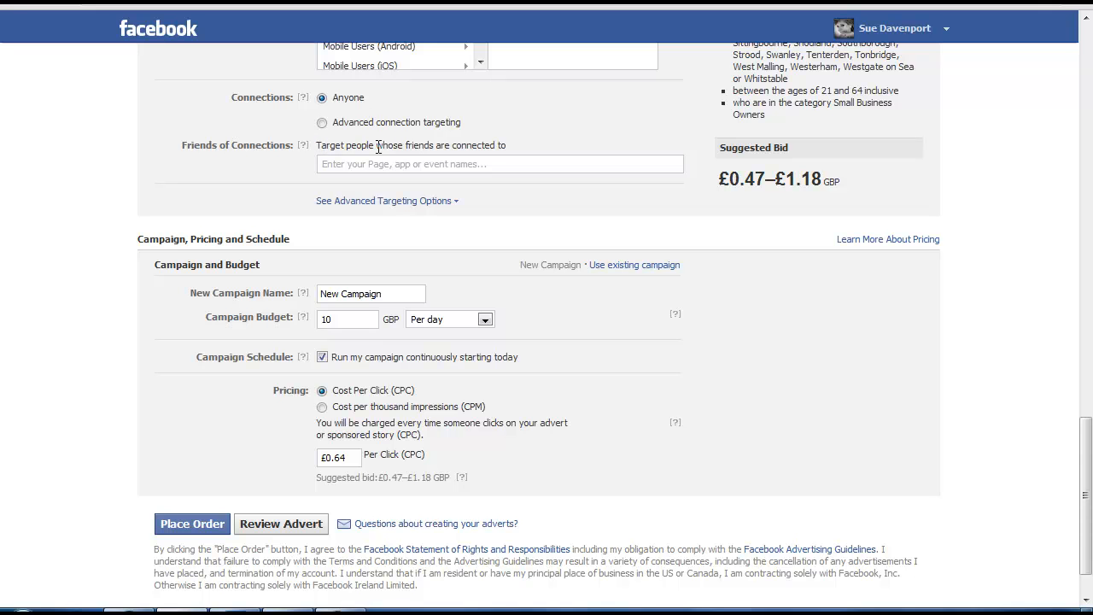
{"action": "left_click_drag", "start_coordinate": [424, 294], "coordinate": [291, 278]}
{"action": "type", "text": "C"}
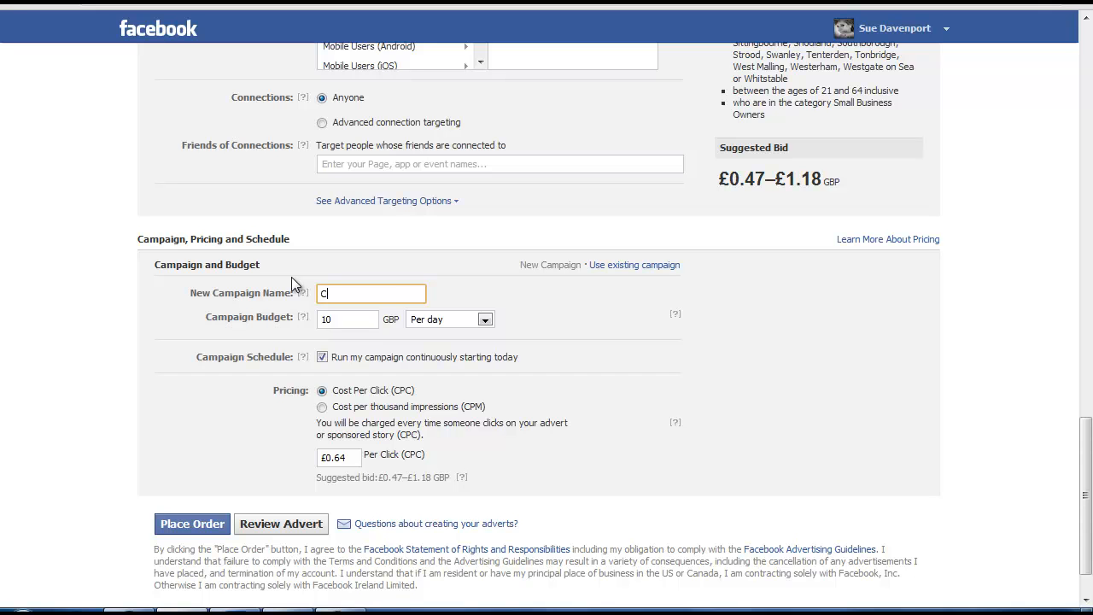
{"action": "type", "text": "alcutt Matthews"}
- Set the cost-per-click bid to £0.50, place the advert order and dismiss the Windows colour scheme prompt
{"action": "left_click", "coordinate": [356, 457]}
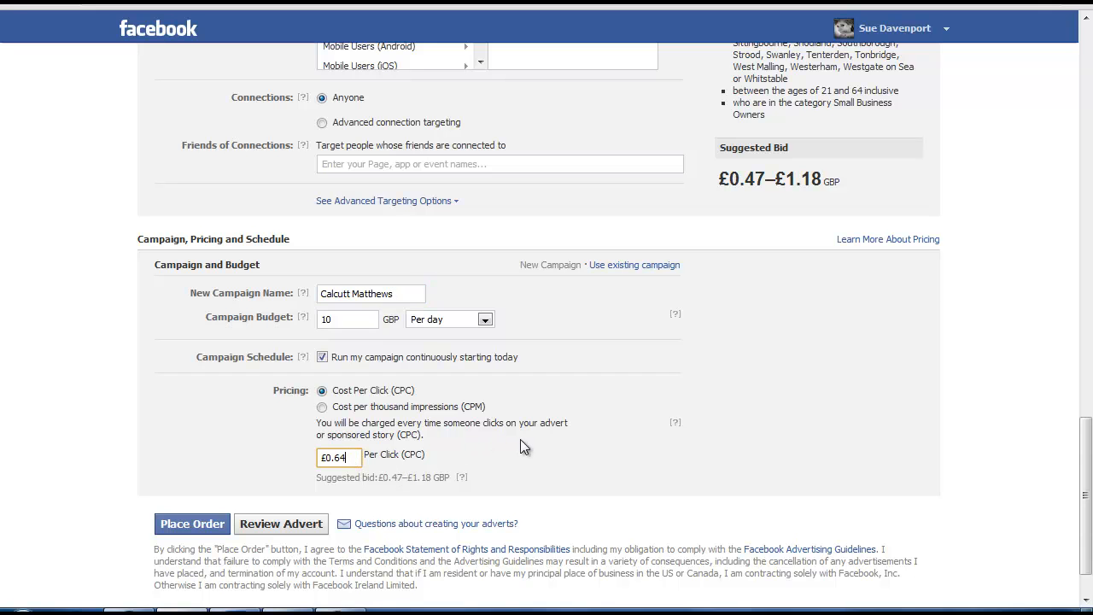
{"action": "key", "text": "BackSpace"}
{"action": "type", "text": "50"}
{"action": "left_click", "coordinate": [188, 524]}
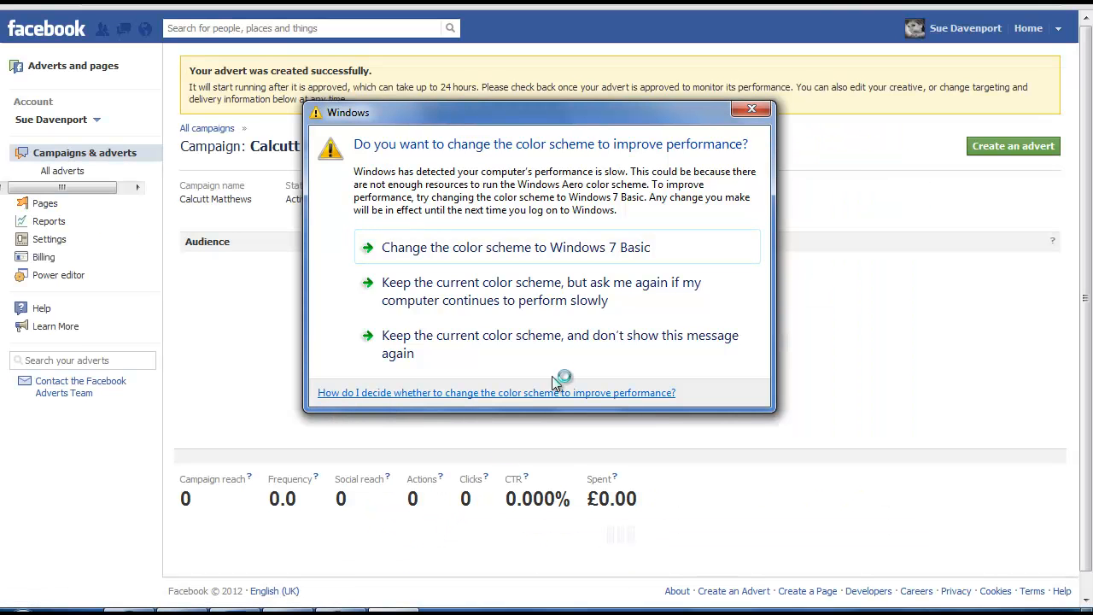
{"action": "left_click", "coordinate": [743, 113]}
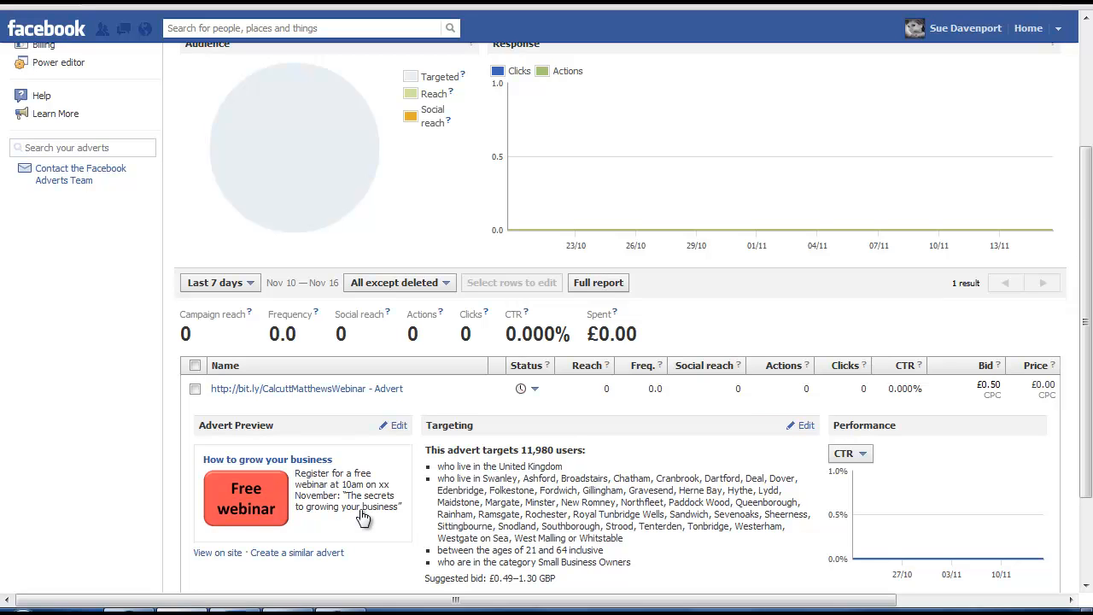
- Edit the advert's text to give the webinar date as 22 November, and save the advert
{"action": "left_click", "coordinate": [398, 424]}
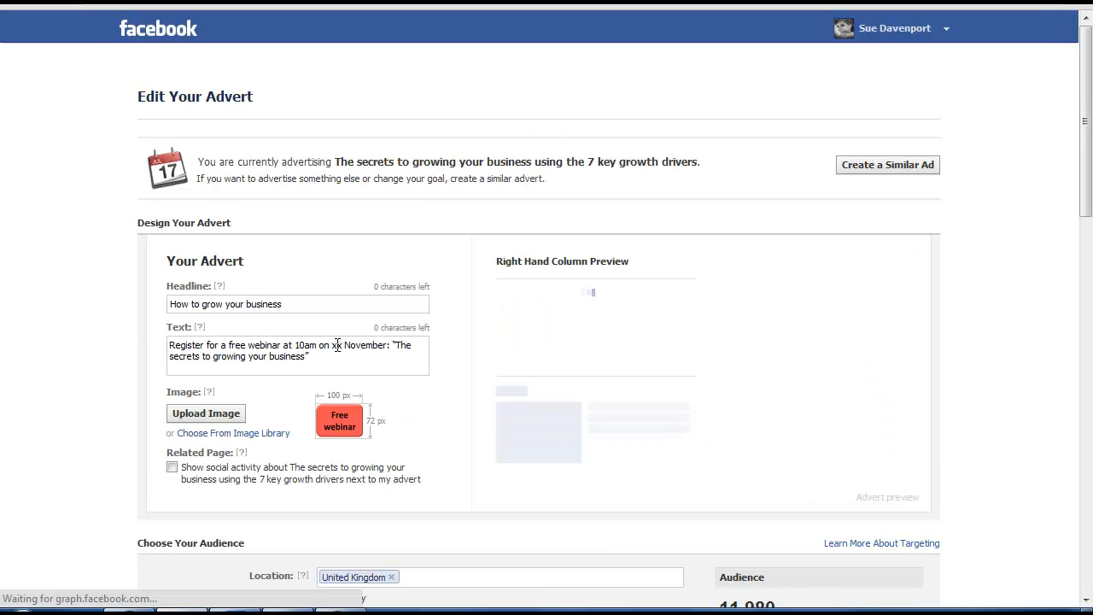
{"action": "left_click", "coordinate": [338, 345]}
{"action": "key", "text": "Delete"}
{"action": "key", "text": "Delete"}
{"action": "key", "text": "Delete"}
{"action": "type", "text": "22"}
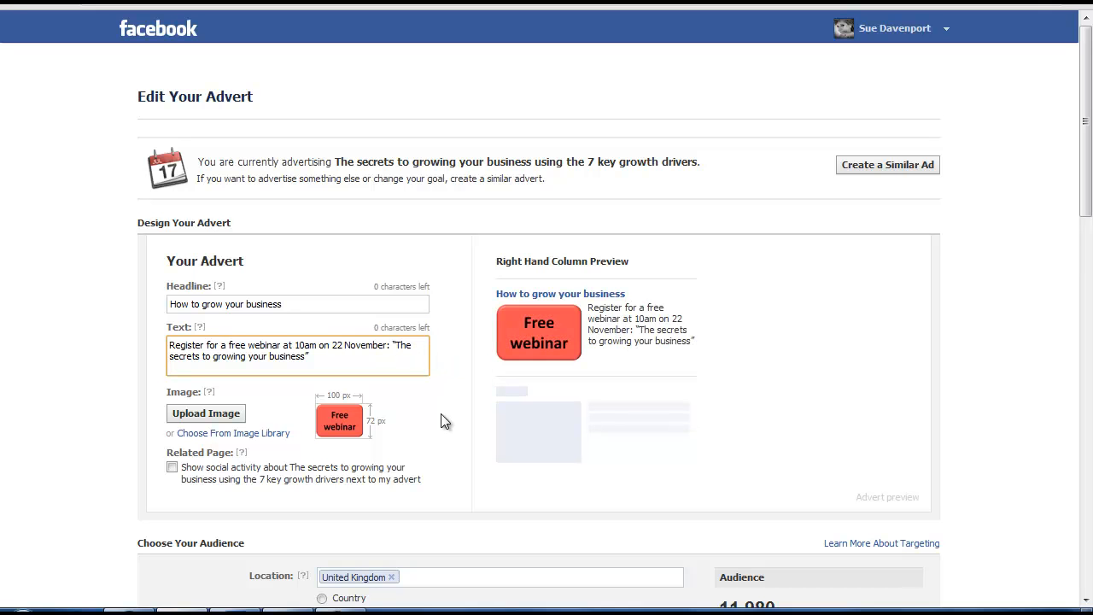
{"action": "scroll", "coordinate": [462, 421], "scroll_direction": "down", "scroll_amount": 10}
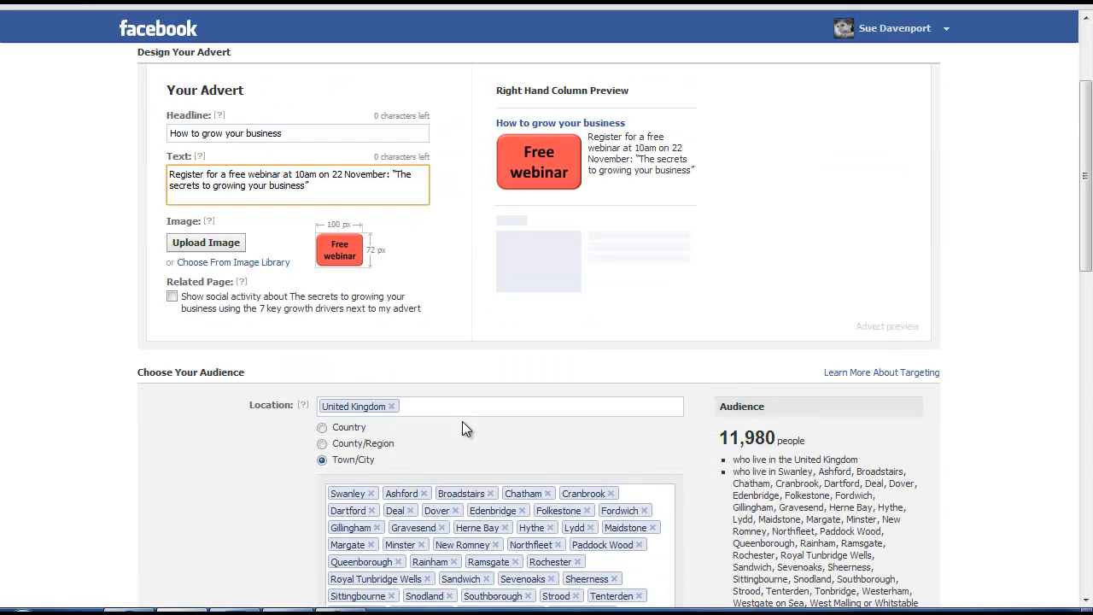
{"action": "scroll", "coordinate": [462, 422], "scroll_direction": "down", "scroll_amount": 5}
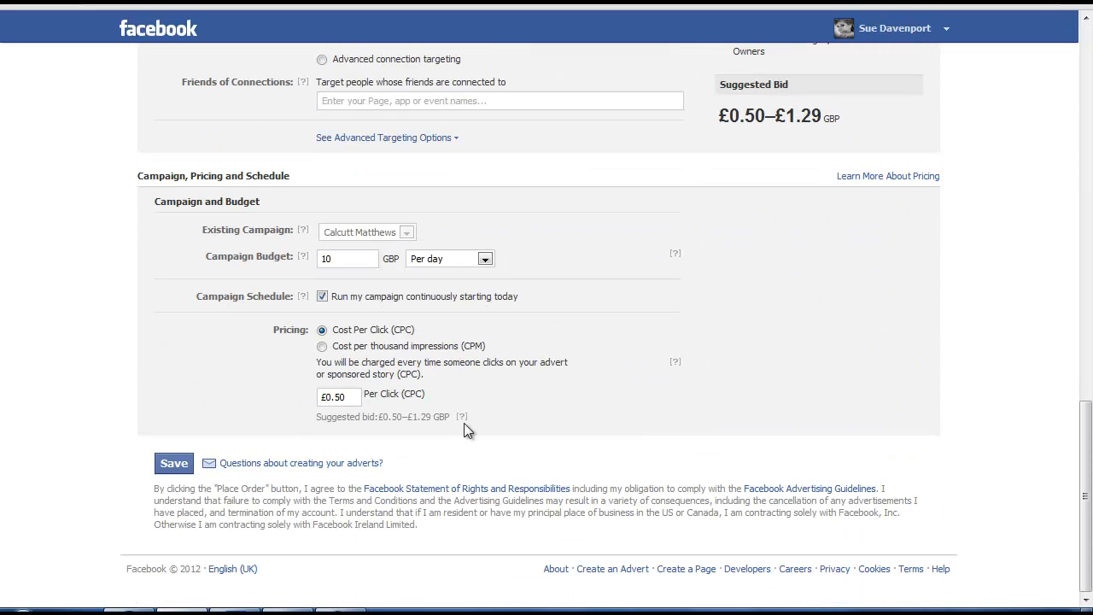
{"action": "left_click", "coordinate": [182, 467]}
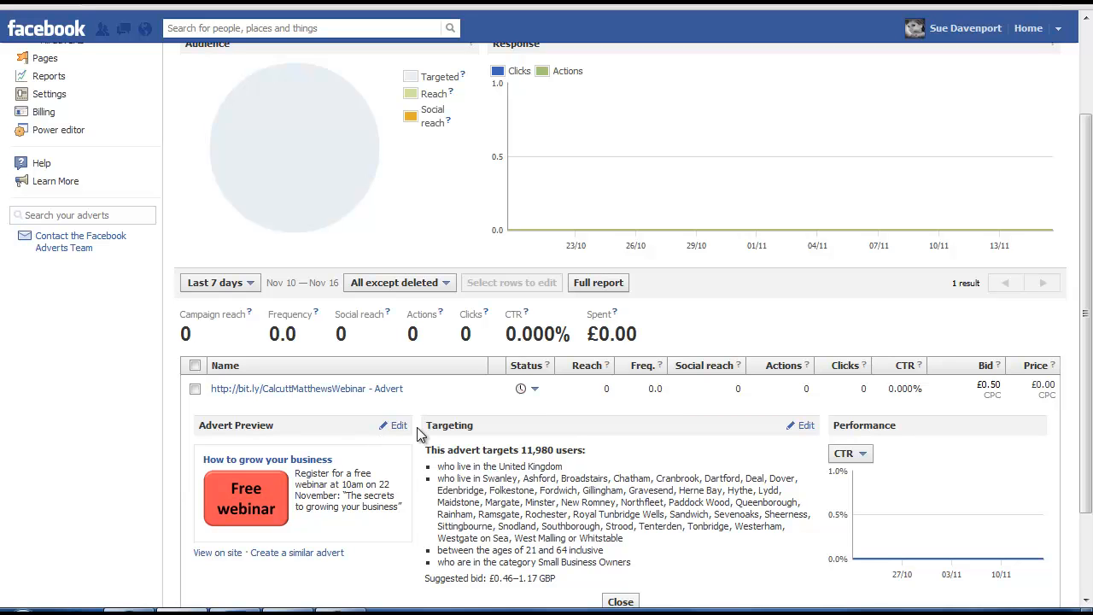
- Turn off continuous running in the Calcutt Matthews campaign schedule and set its end date to 21/11/2012
{"action": "scroll", "coordinate": [450, 428], "scroll_direction": "down", "scroll_amount": 1}
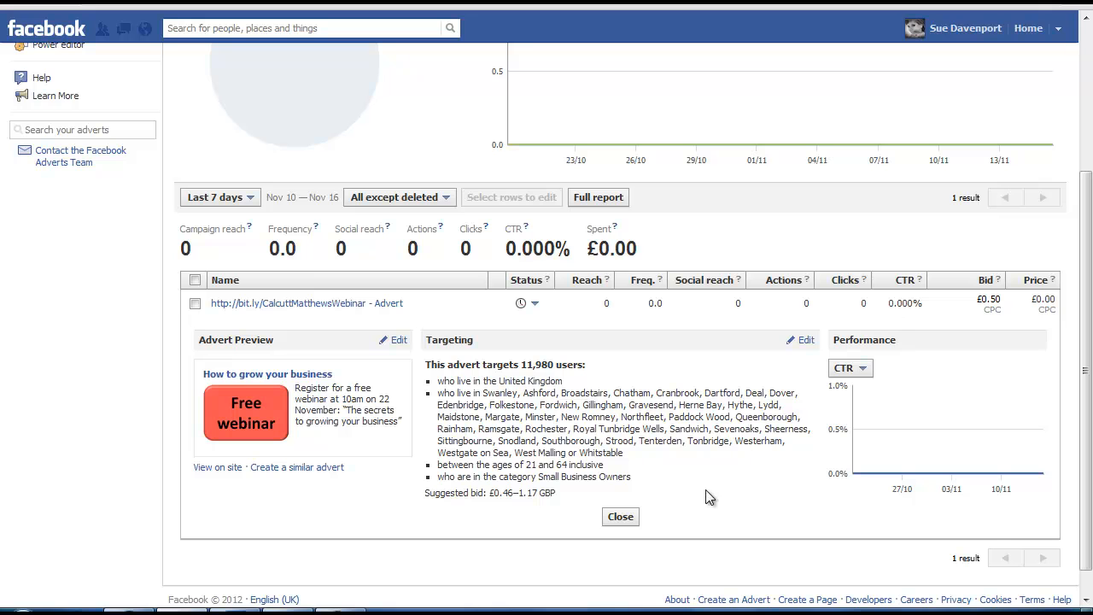
{"action": "scroll", "coordinate": [711, 498], "scroll_direction": "up", "scroll_amount": 5}
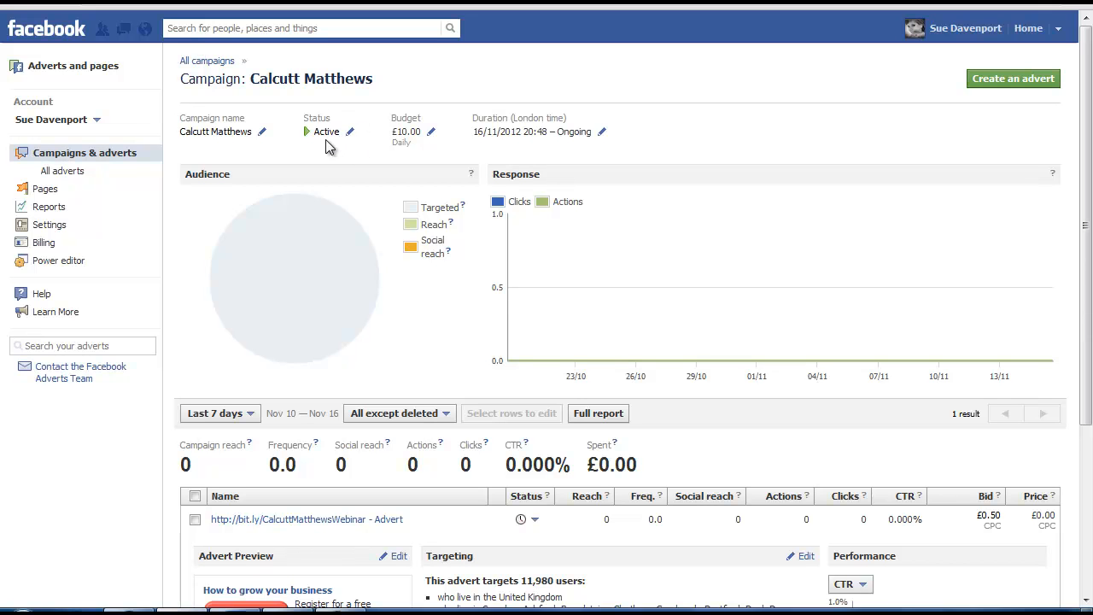
{"action": "left_click", "coordinate": [601, 135]}
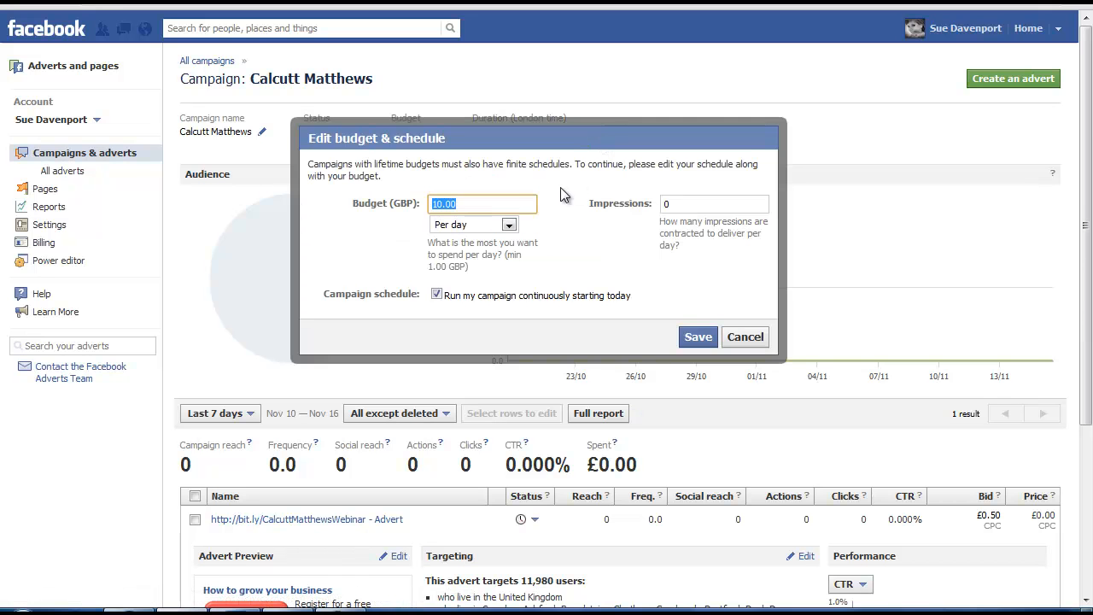
{"action": "left_click", "coordinate": [436, 294]}
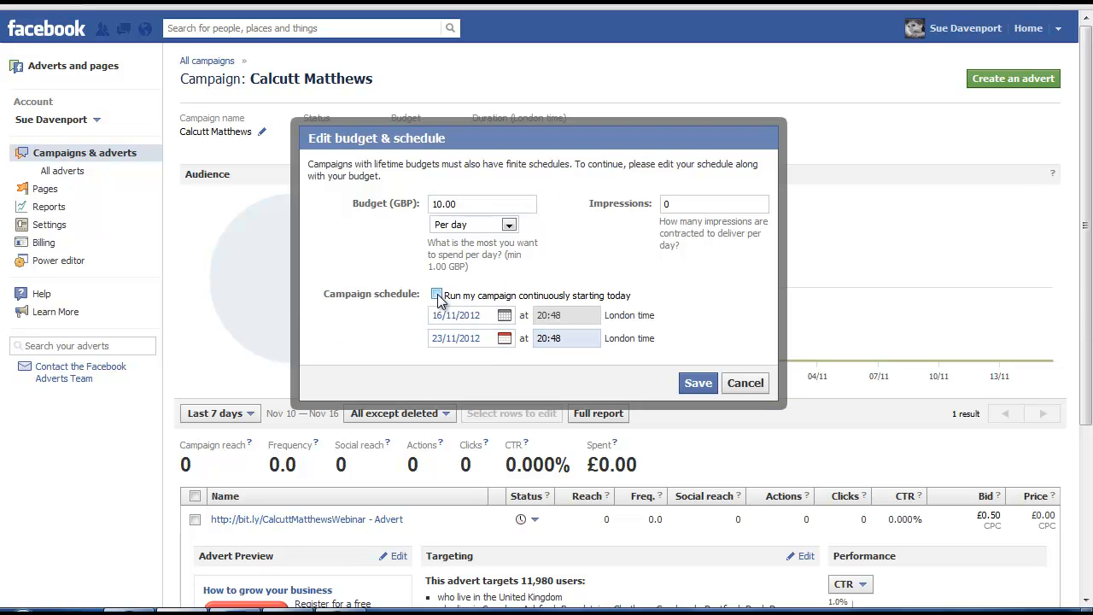
{"action": "left_click", "coordinate": [511, 341]}
{"action": "left_click", "coordinate": [547, 450]}
{"action": "left_click", "coordinate": [505, 338]}
{"action": "left_click", "coordinate": [526, 453]}
- Set the campaign's end time to 21:00 and save the budget and schedule
{"action": "left_click_drag", "start_coordinate": [587, 339], "coordinate": [536, 339]}
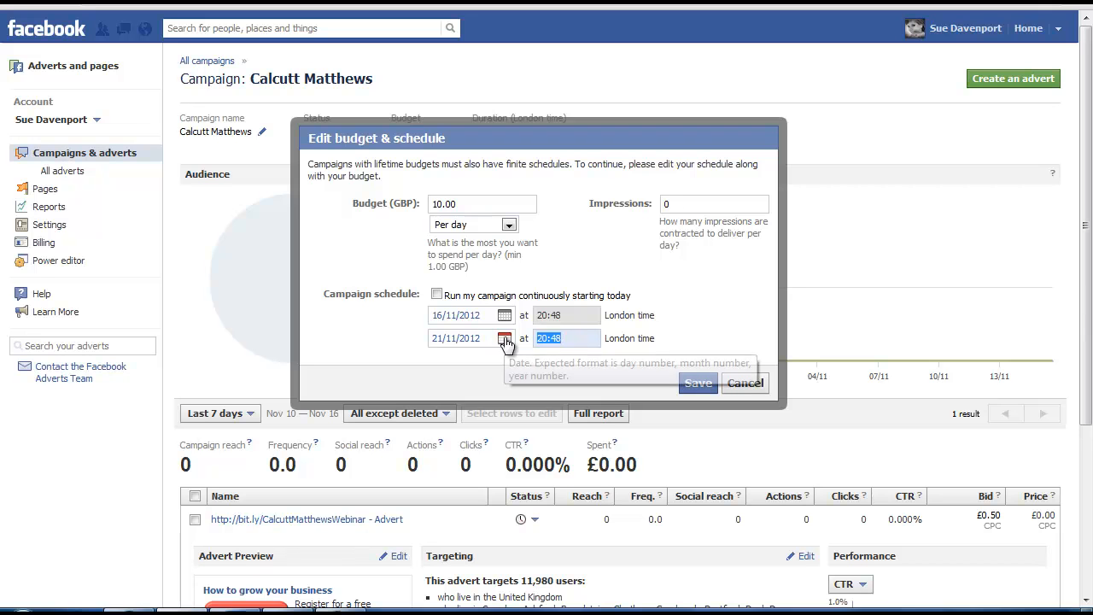
{"action": "type", "text": "21"}
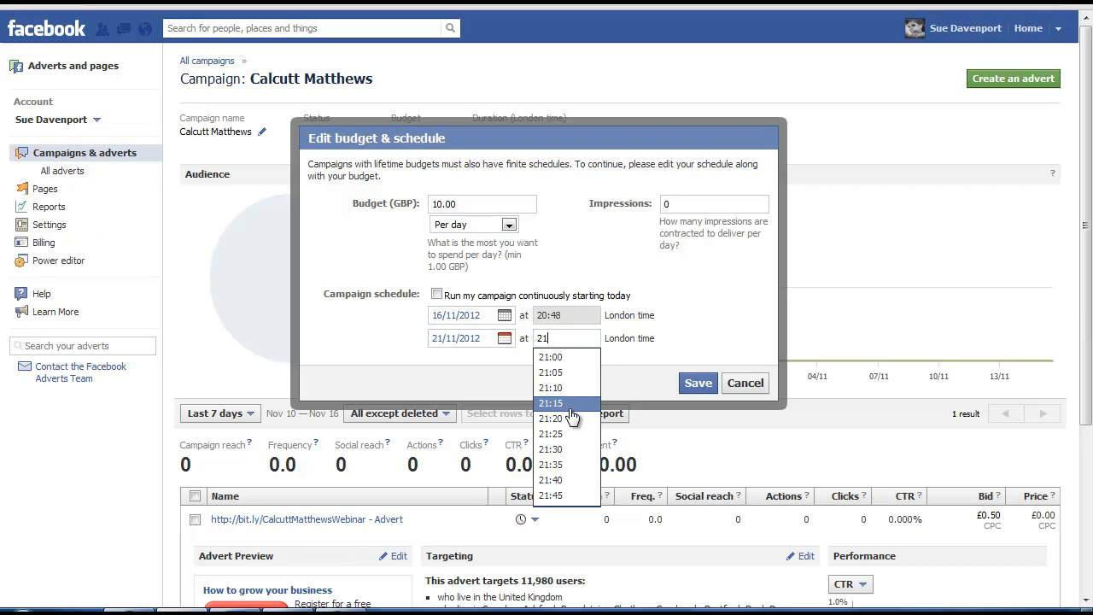
{"action": "left_click", "coordinate": [569, 360]}
{"action": "left_click", "coordinate": [688, 386]}
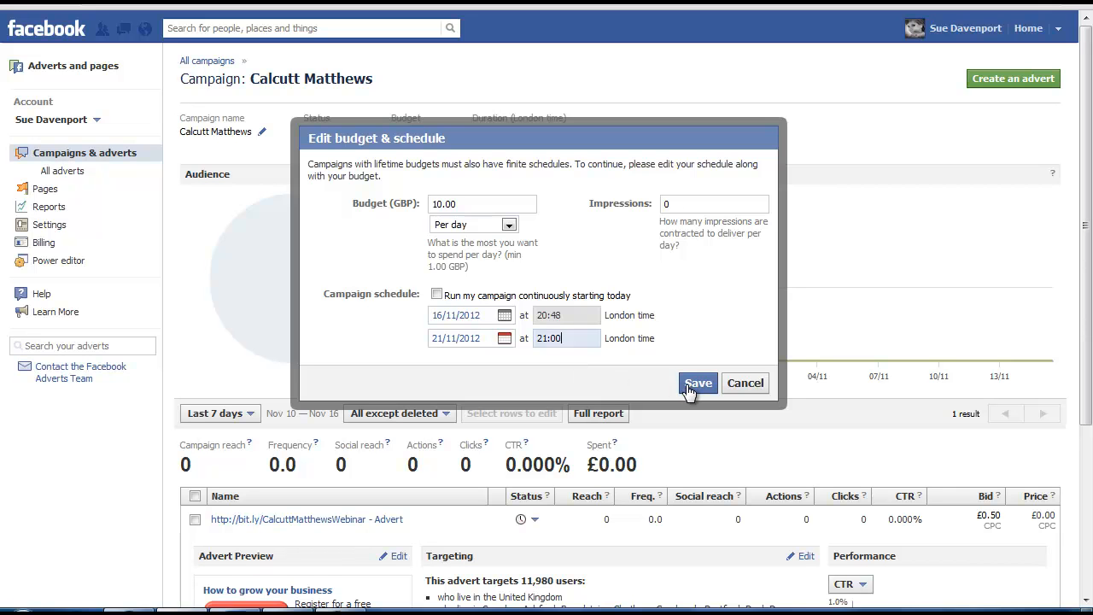
{"action": "left_click", "coordinate": [688, 386]}
{"action": "left_click", "coordinate": [698, 384]}
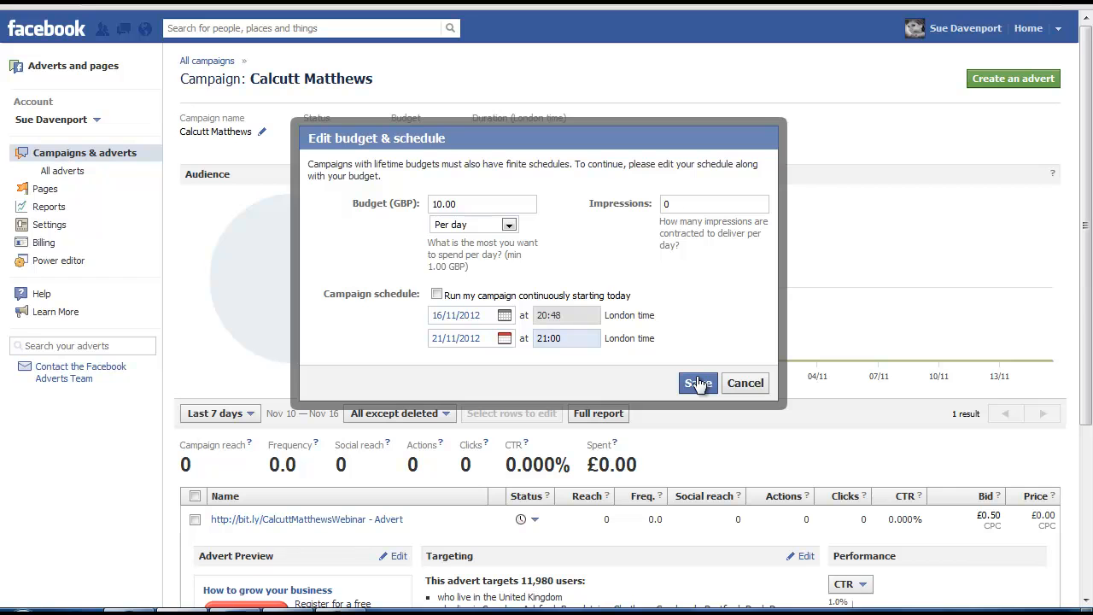